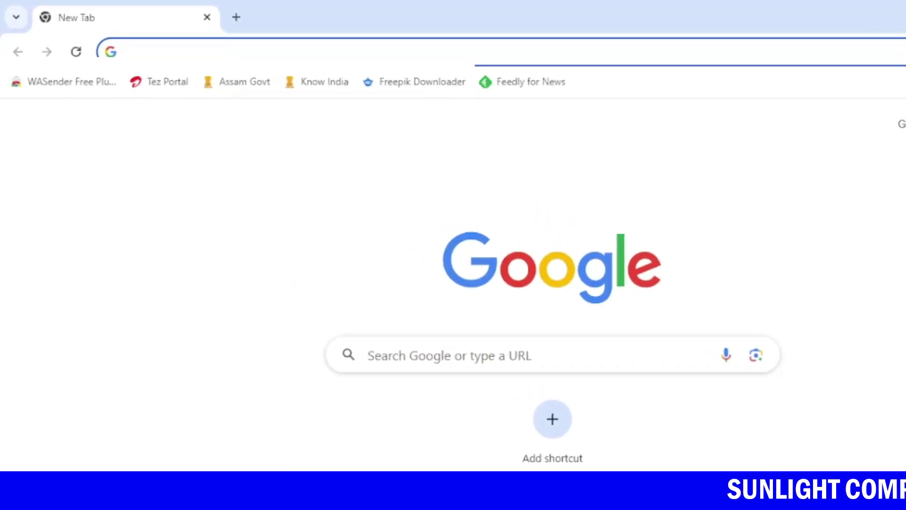
# Open eshram.gov.in in the new tab by accepting the address-bar autocompletion for 'ES'
pyautogui.write('ES')
pyautogui.press('Right')
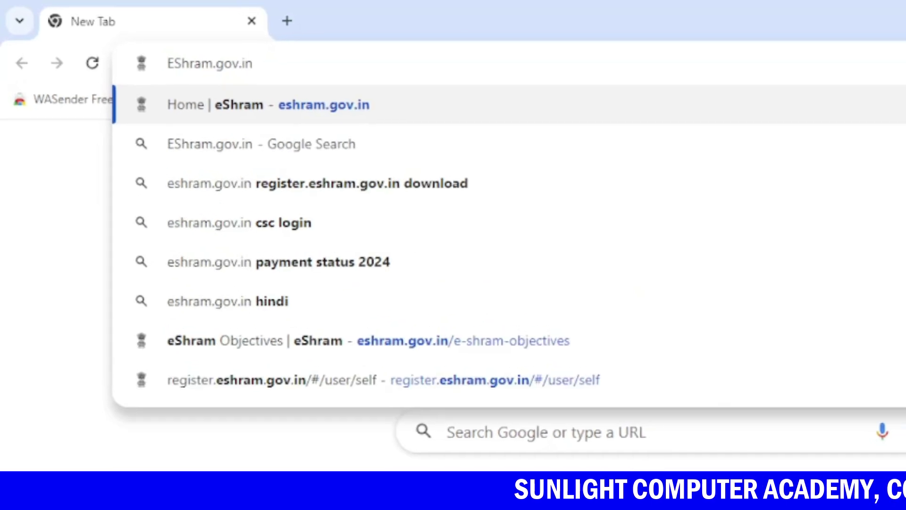
pyautogui.press('Return')
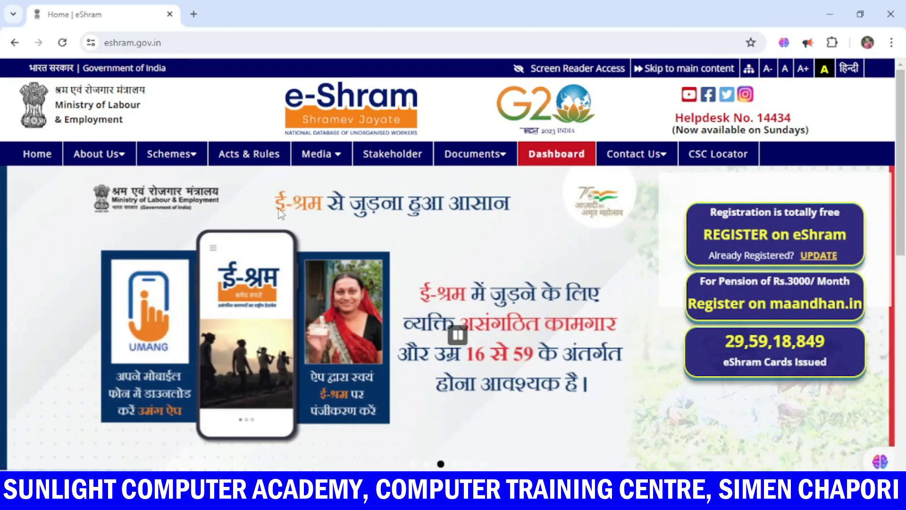
# Open the Objectives page from the About Us menu
pyautogui.moveTo(92, 162)
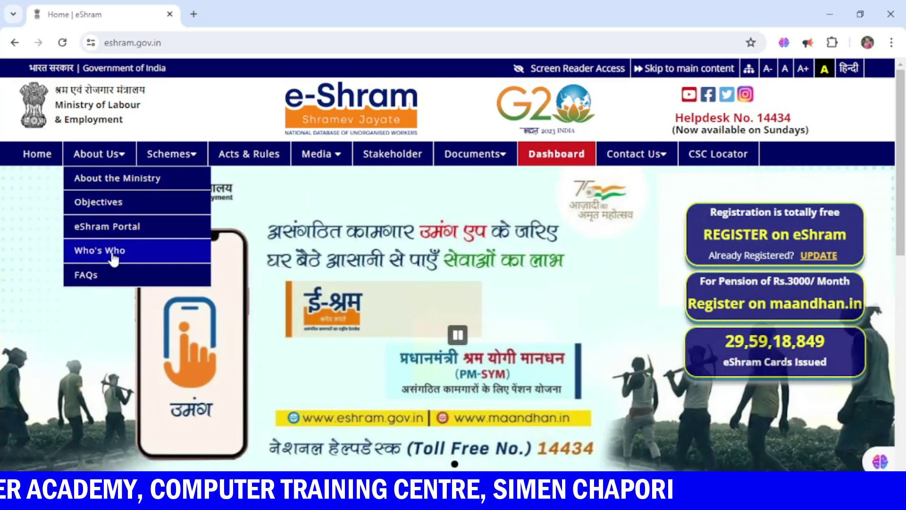
pyautogui.click(111, 212)
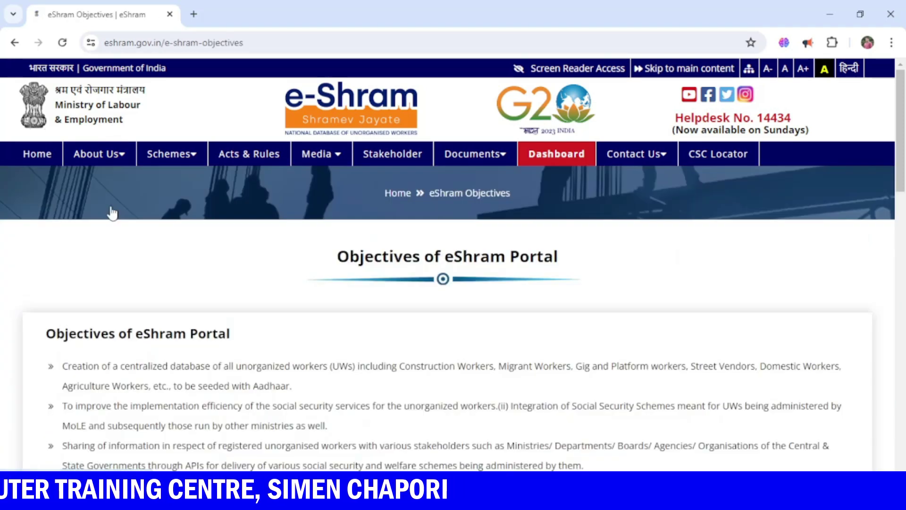
# Scroll through the objectives, highlighting the first objective
pyautogui.scroll(-1, 266, 354)
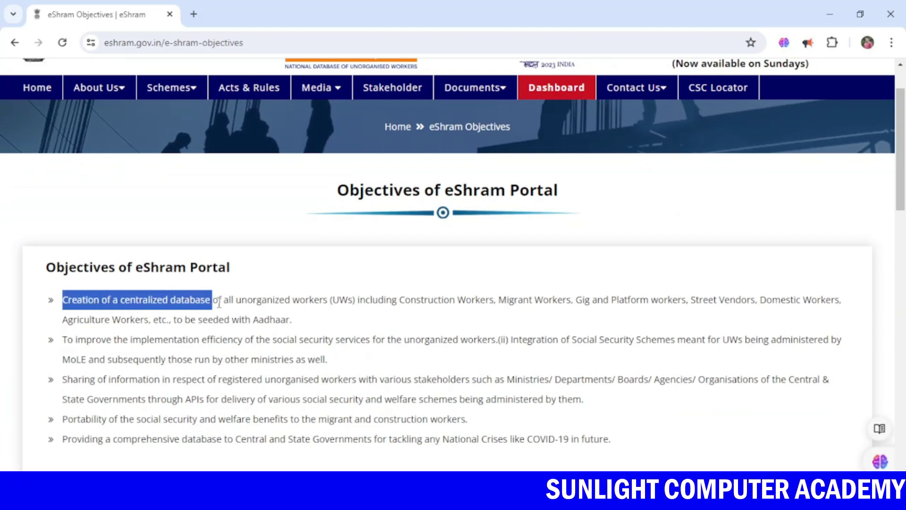
pyautogui.moveTo(276, 304); pyautogui.dragTo(339, 302)
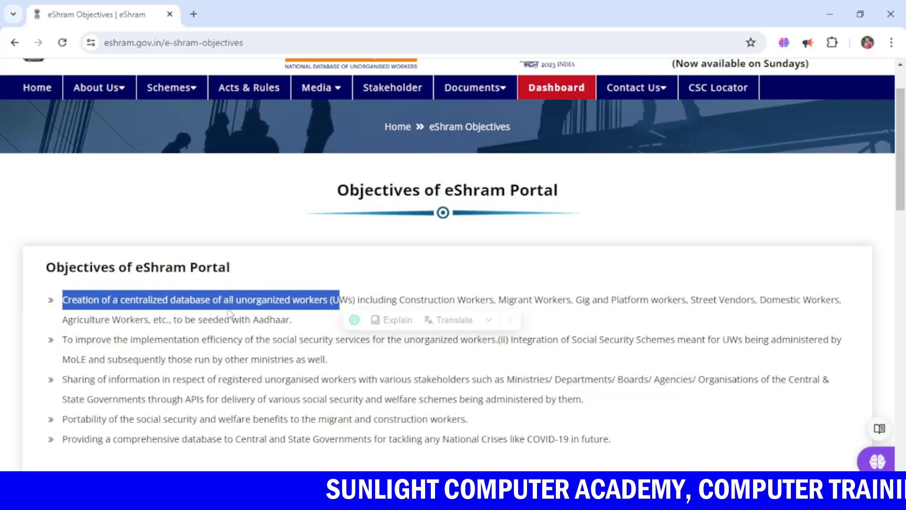
pyautogui.click(125, 301)
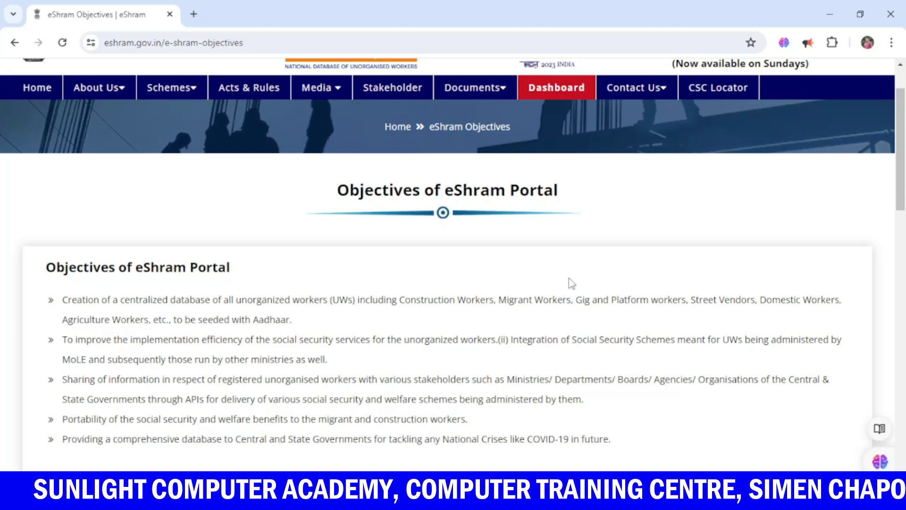
# Review the eligibility conditions, highlighting the EPFO/ESIC/NPS membership condition, then return Home
pyautogui.scroll(-5, 232, 298)
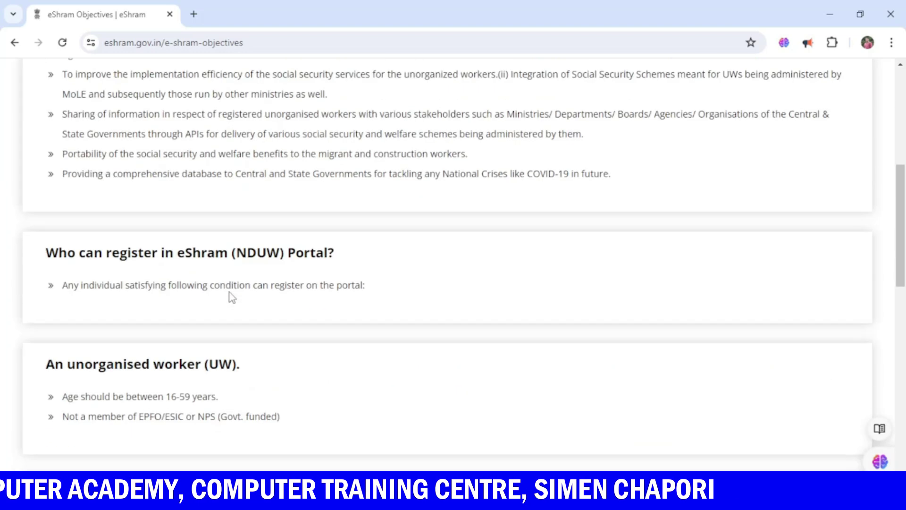
pyautogui.scroll(-6, 231, 297)
pyautogui.scroll(5, 232, 297)
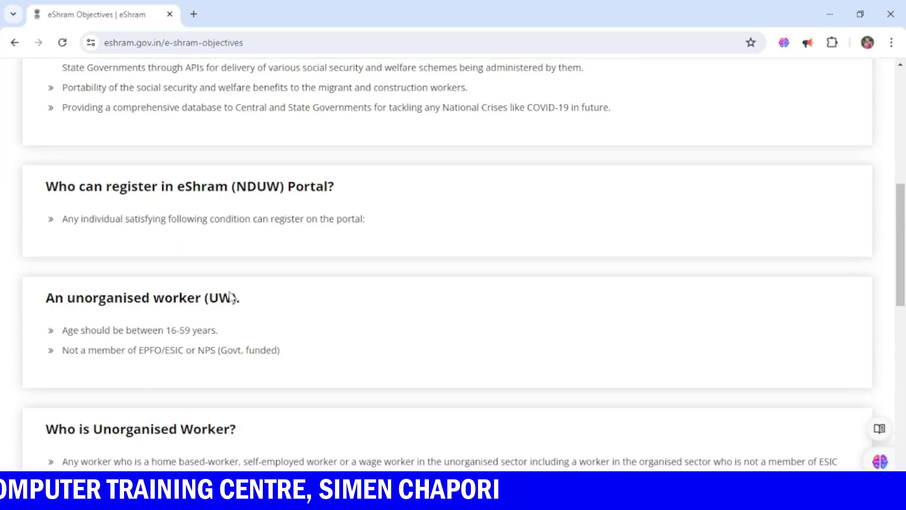
pyautogui.scroll(-3, 212, 307)
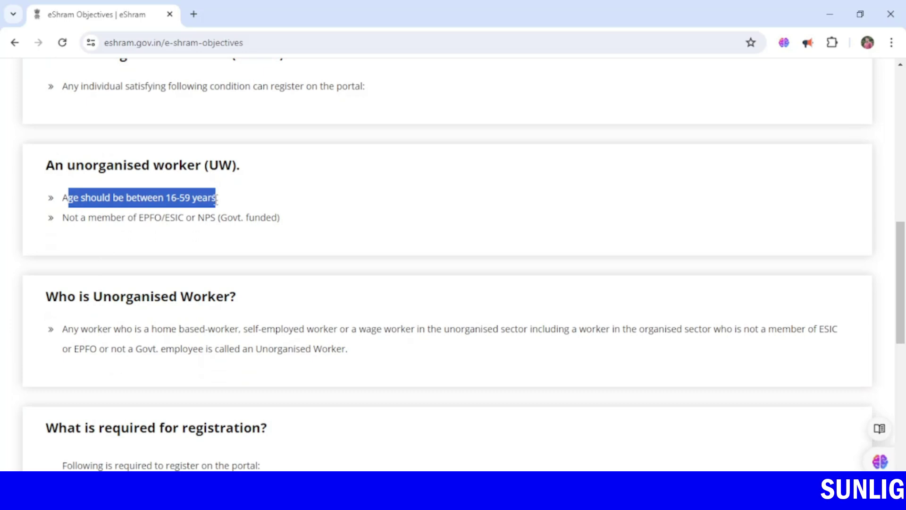
pyautogui.click(104, 212)
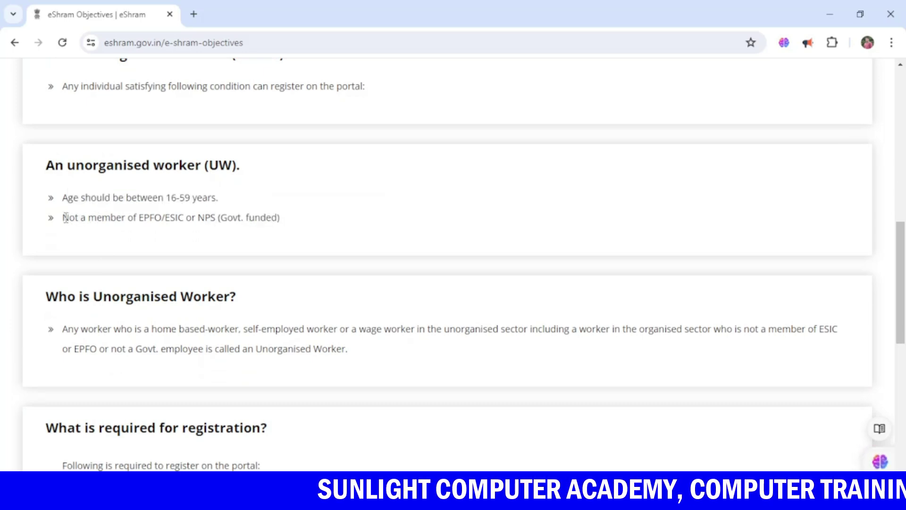
pyautogui.doubleClick(67, 218)
pyautogui.moveTo(87, 218); pyautogui.dragTo(282, 225)
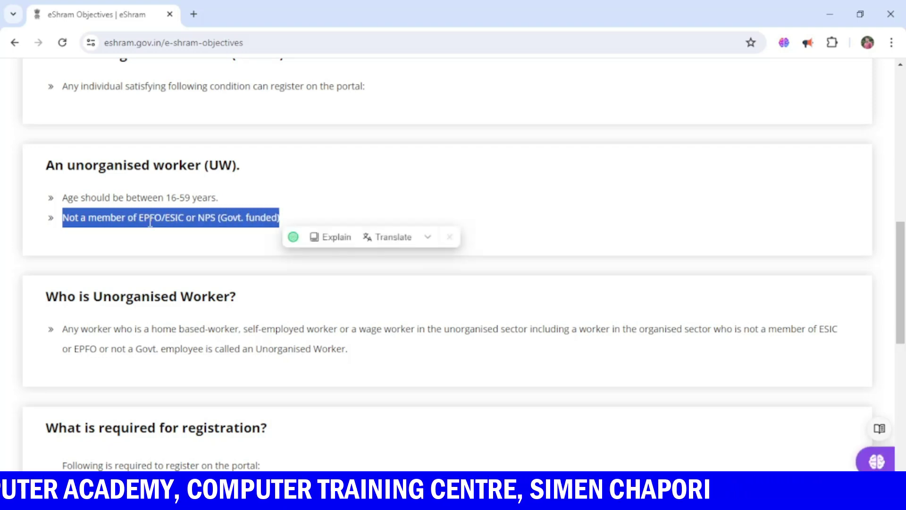
pyautogui.click(164, 236)
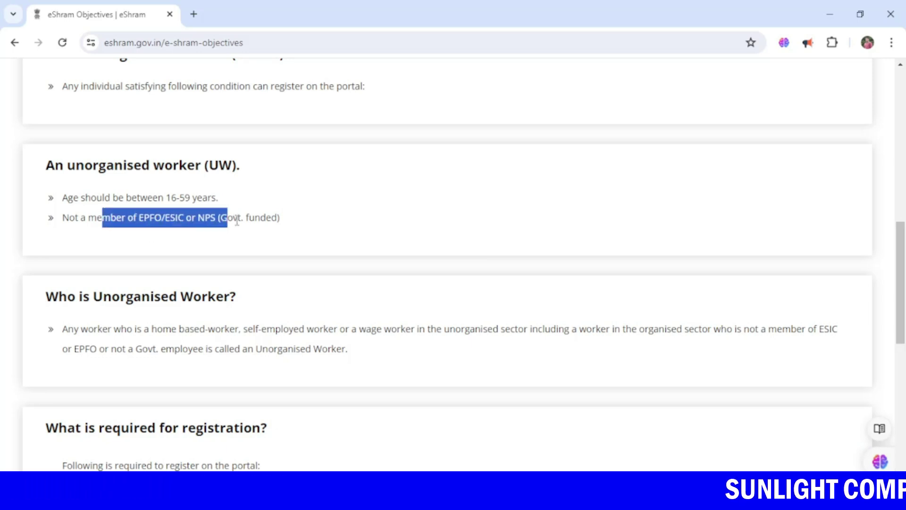
pyautogui.click(162, 216)
pyautogui.scroll(10, 187, 289)
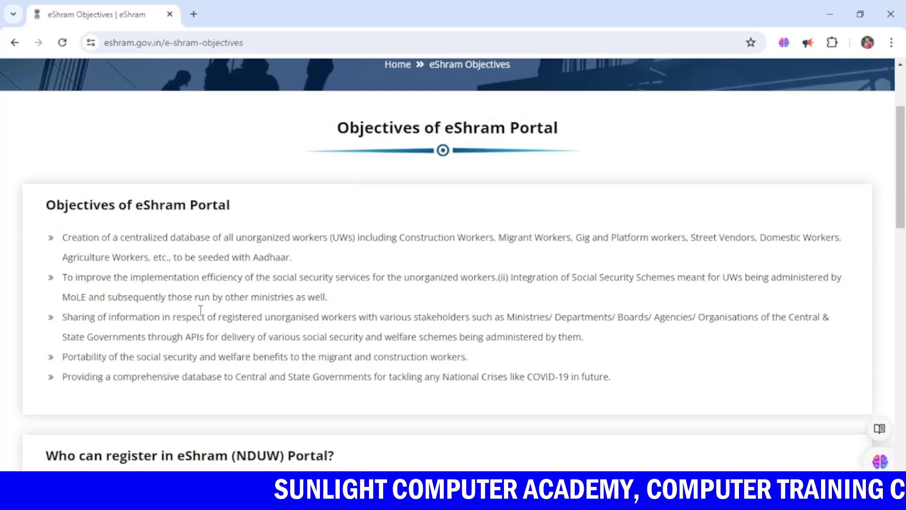
pyautogui.click(48, 160)
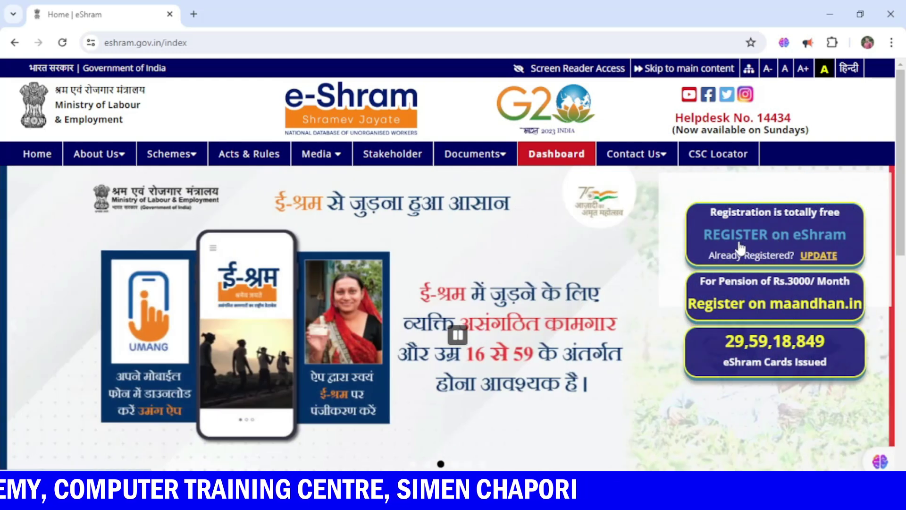
# Start a new self-registration with REGISTER on eShram, opening the form in a new tab
pyautogui.click(750, 243)
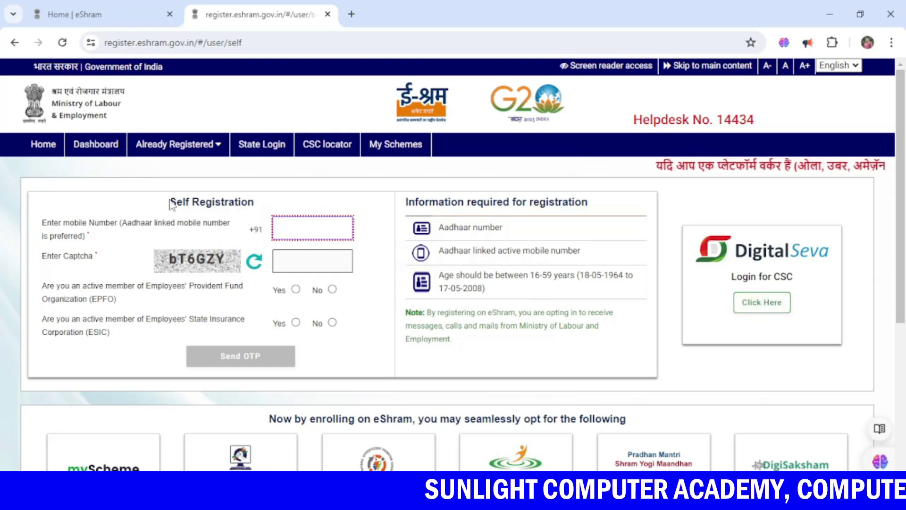
pyautogui.moveTo(168, 200); pyautogui.dragTo(273, 207)
# Enter the applicant's mobile number in the Self Registration form
pyautogui.click(278, 208)
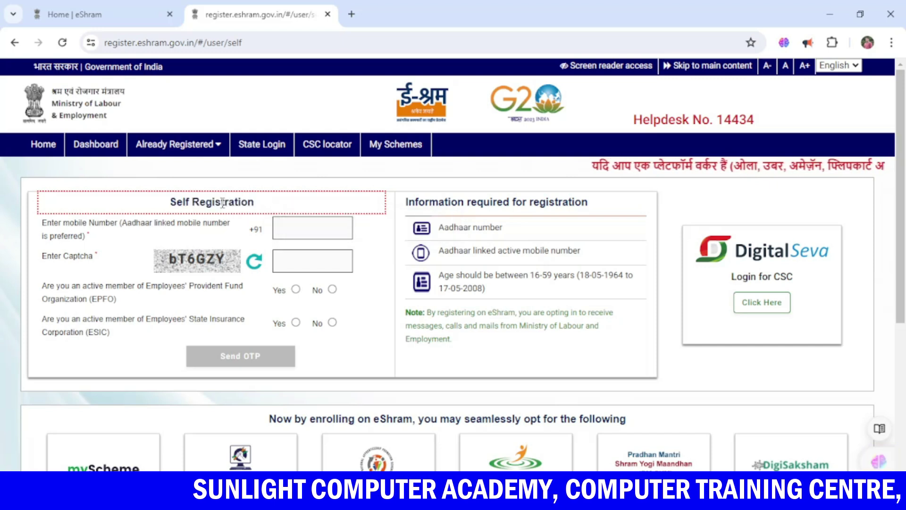
pyautogui.click(317, 232)
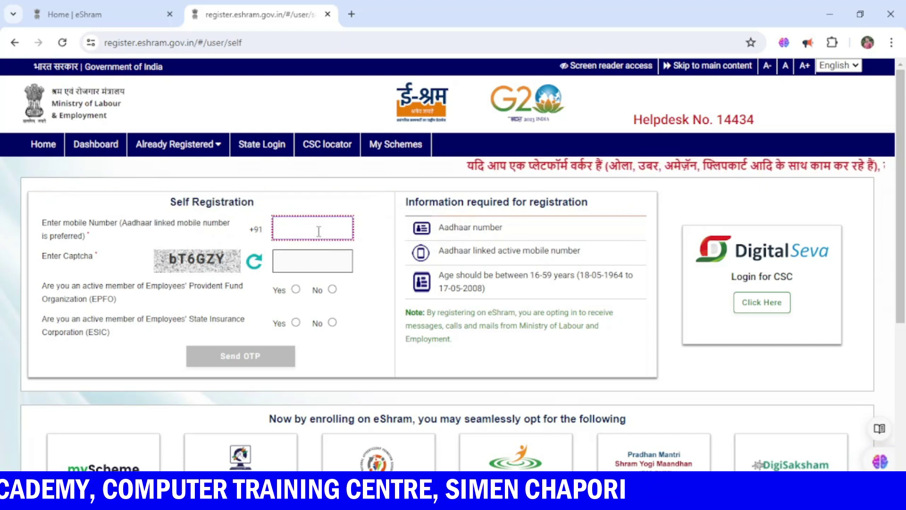
pyautogui.write('939')
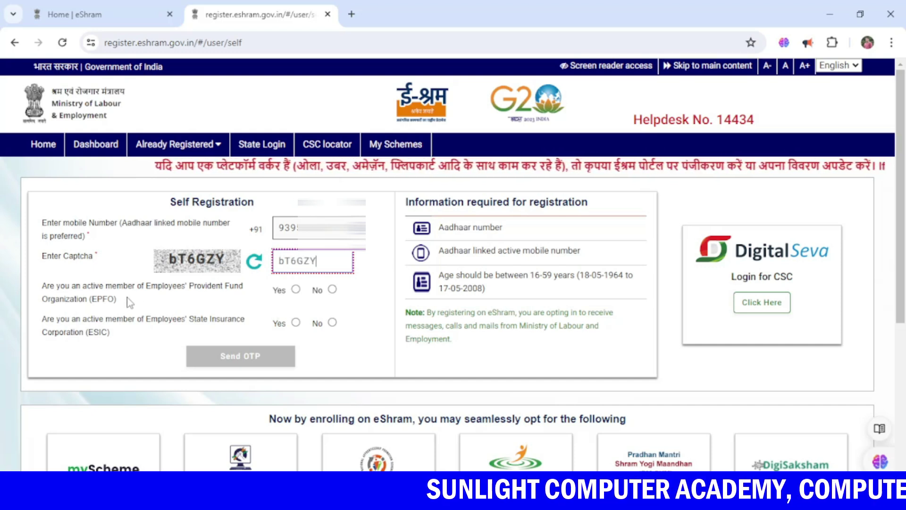
# Answer No to active EPFO and ESIC membership and request the OTP
pyautogui.moveTo(99, 286); pyautogui.dragTo(170, 299)
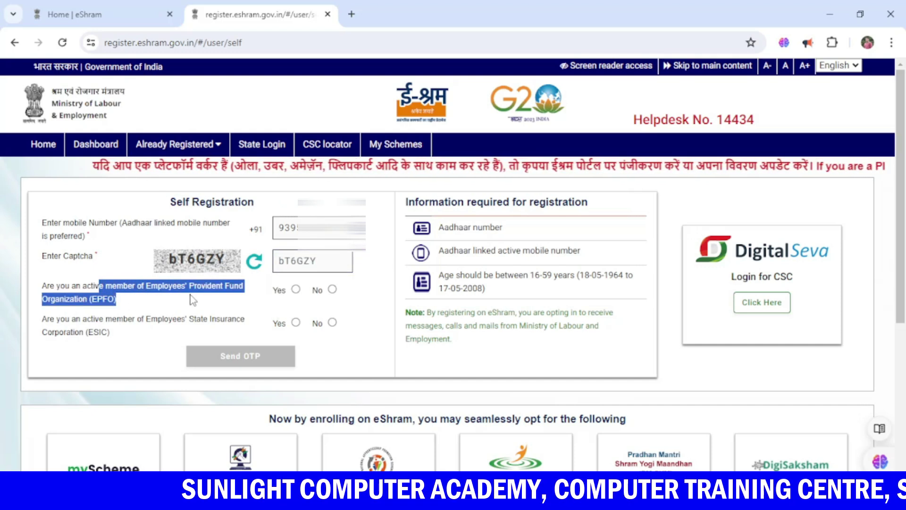
pyautogui.click(166, 285)
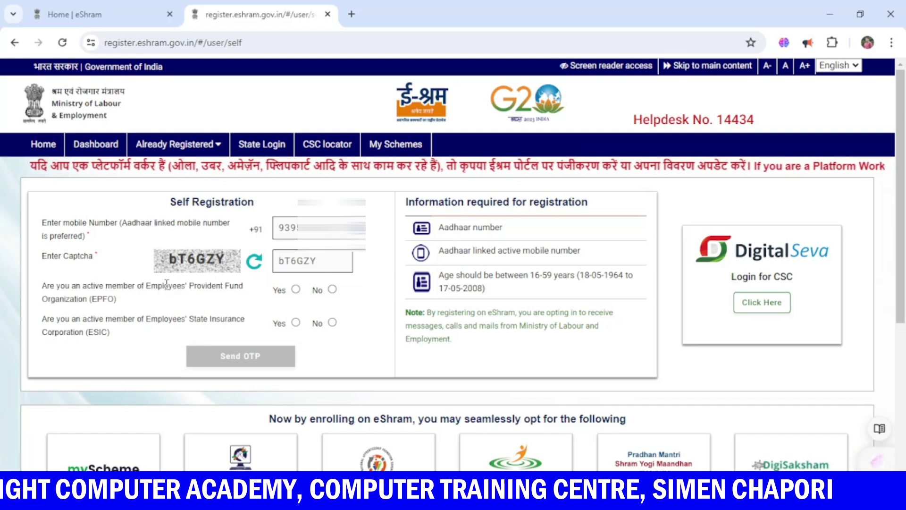
pyautogui.click(332, 290)
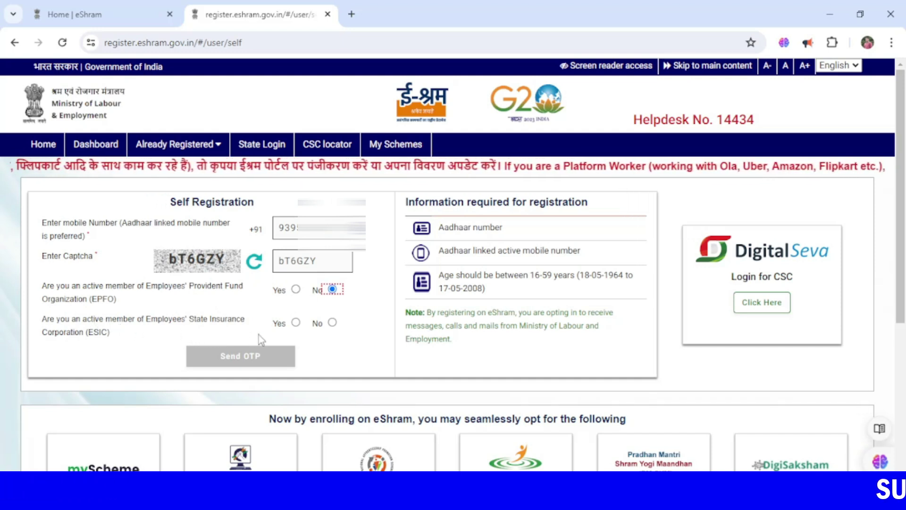
pyautogui.click(333, 323)
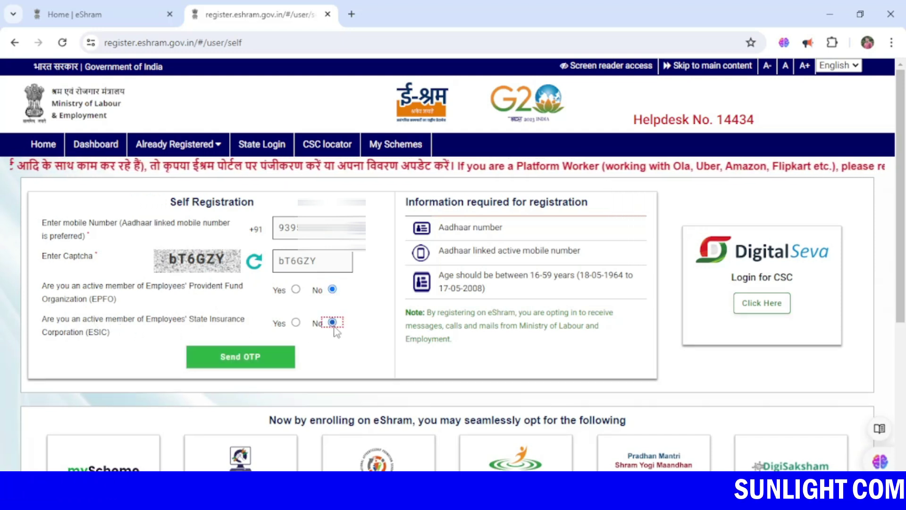
pyautogui.click(249, 359)
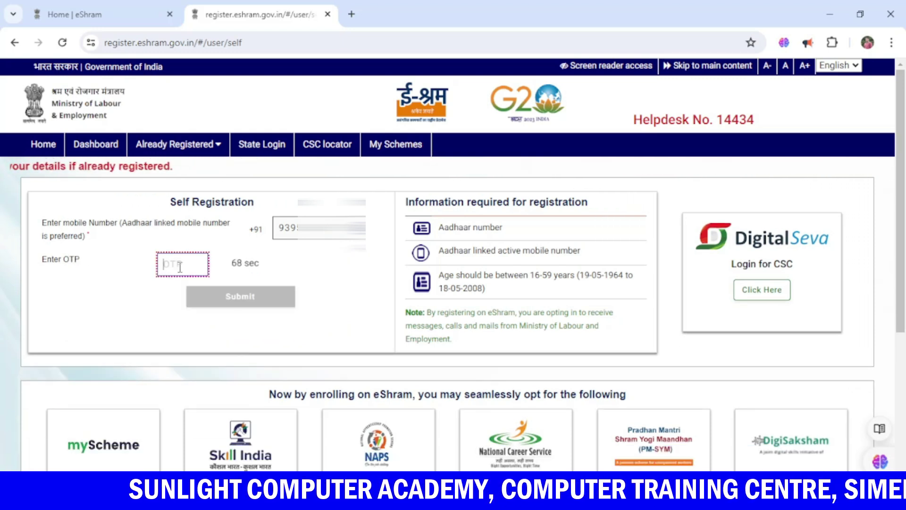
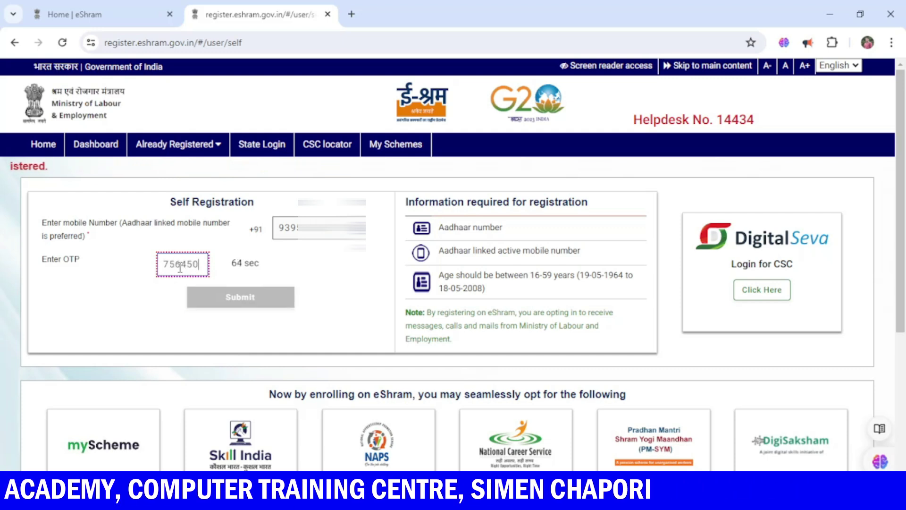
# Enter the OTP received on the mobile and submit it
pyautogui.click(218, 299)
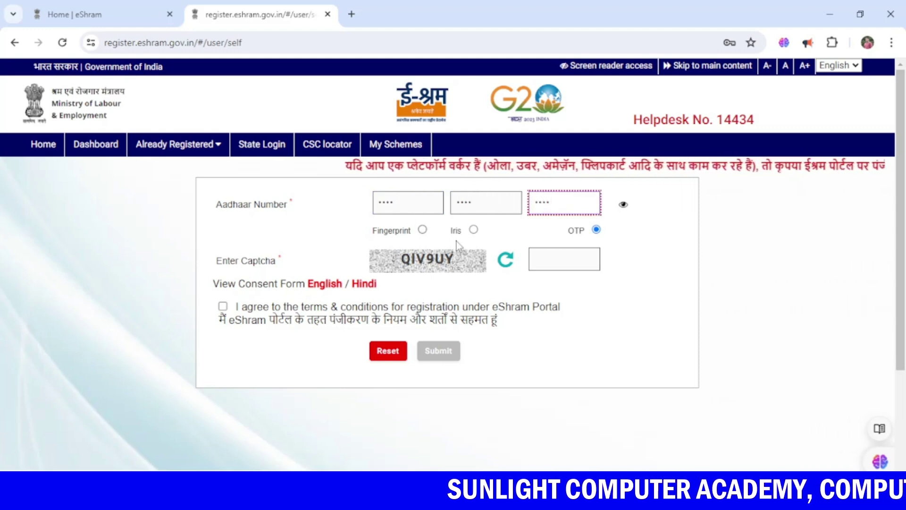
# Verify Aadhaar by OTP, entering the received code and submitting it for validation
pyautogui.click(597, 230)
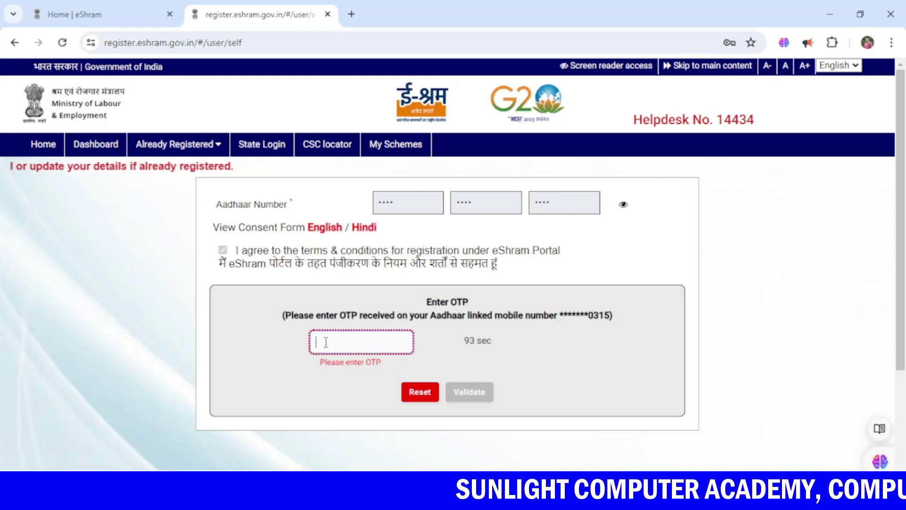
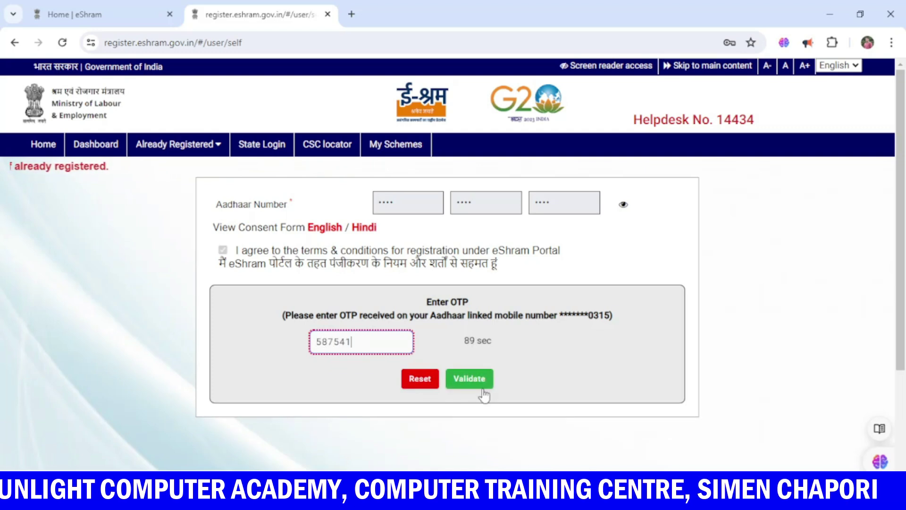
pyautogui.click(469, 379)
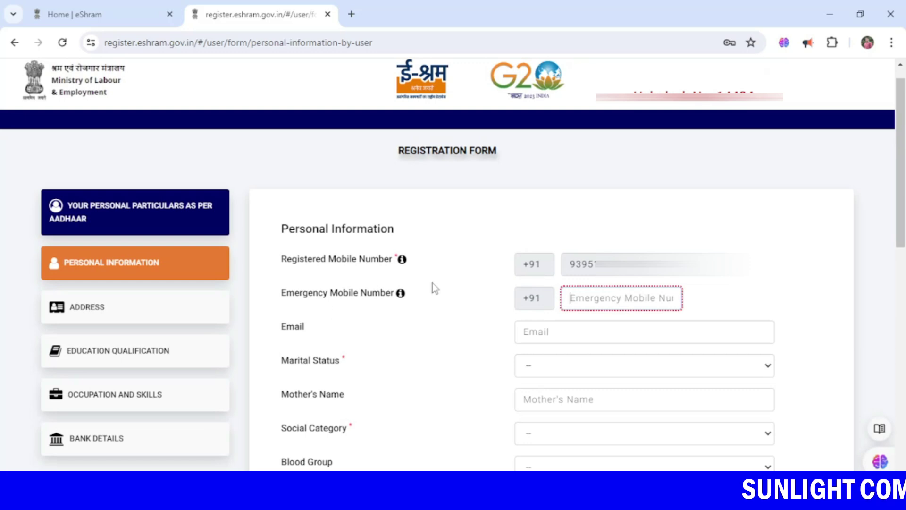
# Set marital status to Married and enter the mother's name
pyautogui.scroll(-1, 460, 284)
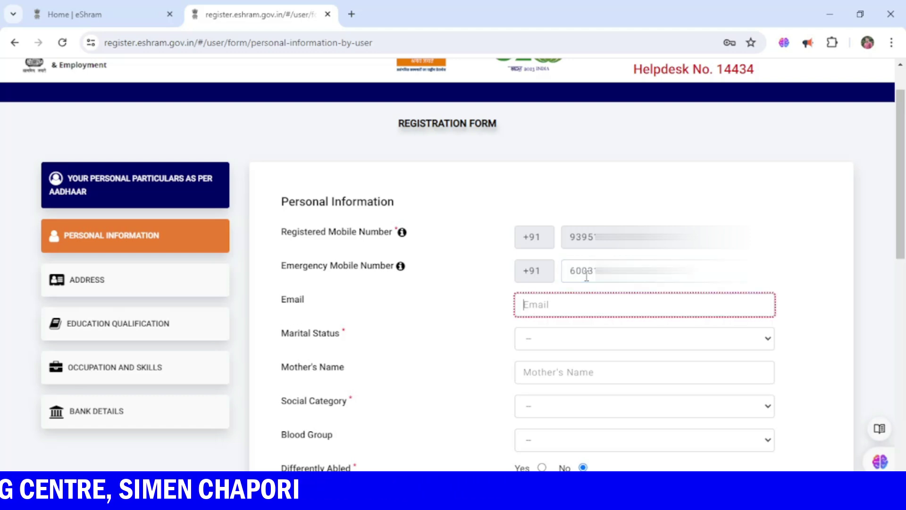
pyautogui.scroll(-1, 586, 276)
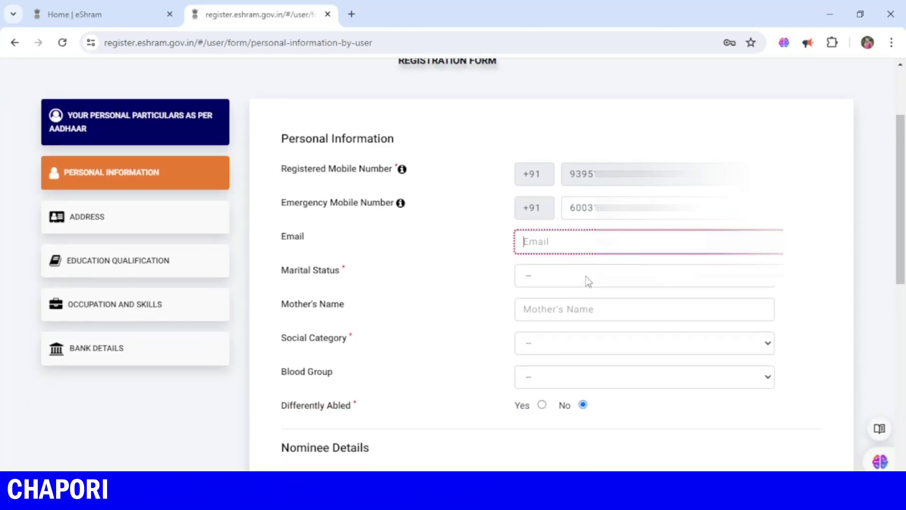
pyautogui.click(599, 282)
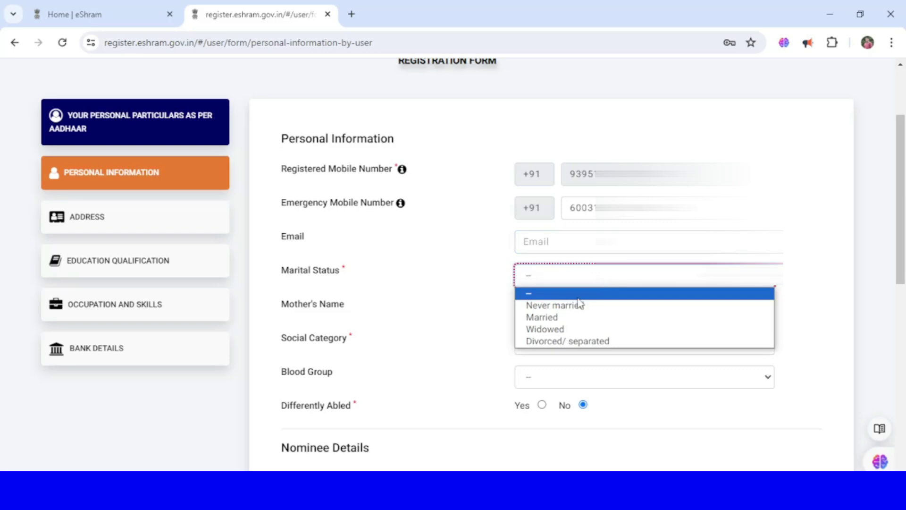
pyautogui.click(557, 318)
pyautogui.scroll(-1, 556, 319)
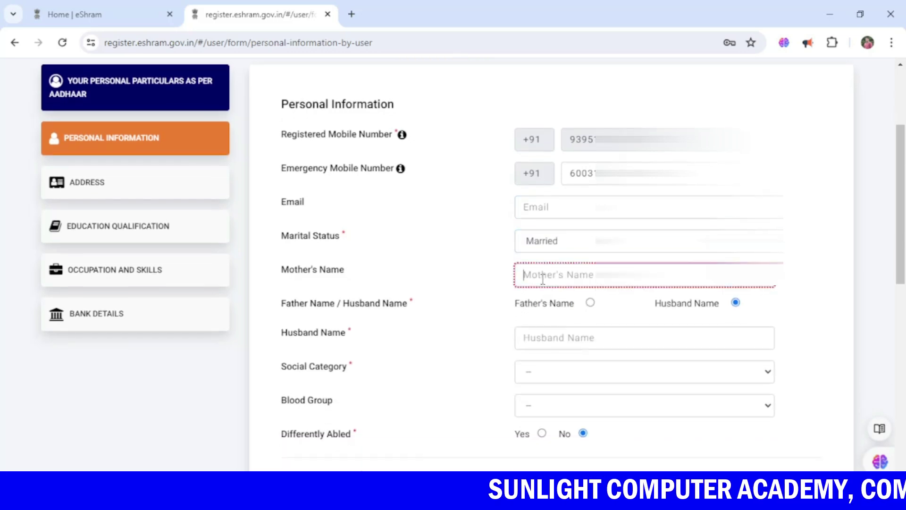
pyautogui.write('JUNALI B')
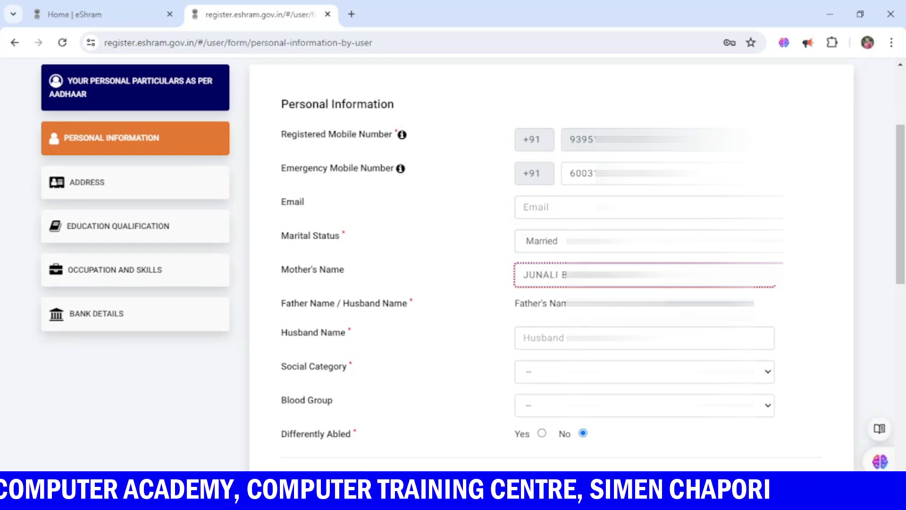
# Enter the husband's name, set Social Category to SC, and keep Differently Abled as No
pyautogui.scroll(-1, 565, 316)
pyautogui.click(565, 317)
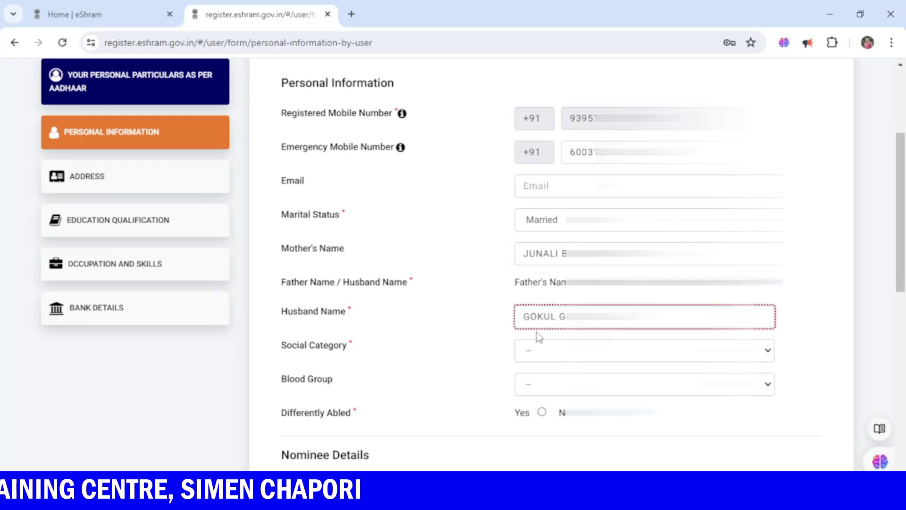
pyautogui.click(533, 354)
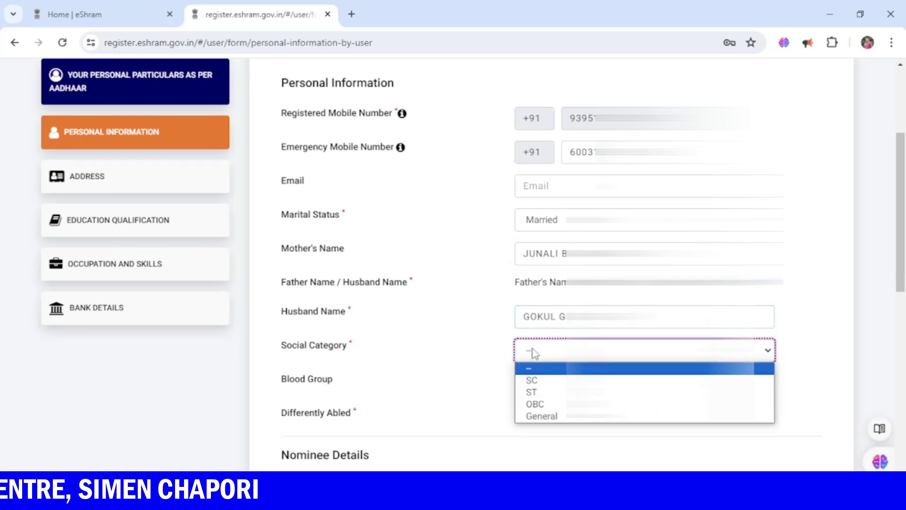
pyautogui.click(547, 383)
pyautogui.scroll(-1, 546, 386)
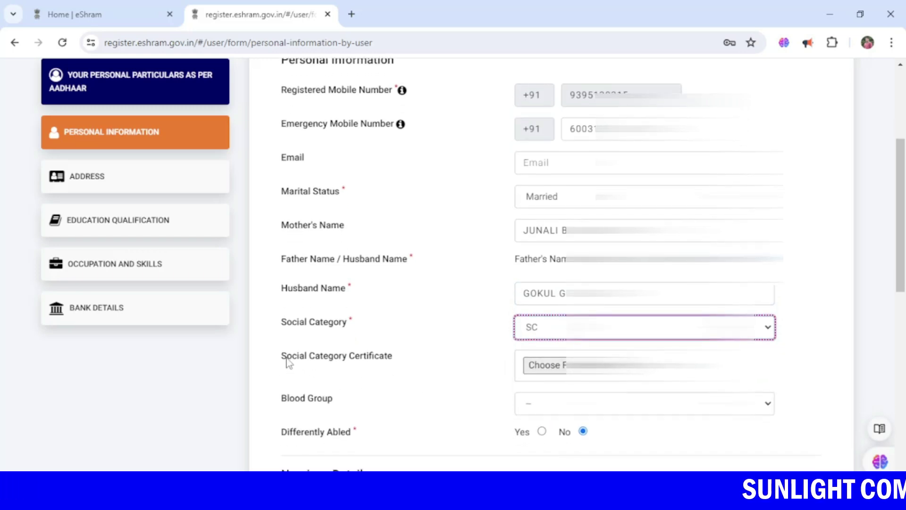
pyautogui.moveTo(400, 355); pyautogui.dragTo(392, 357)
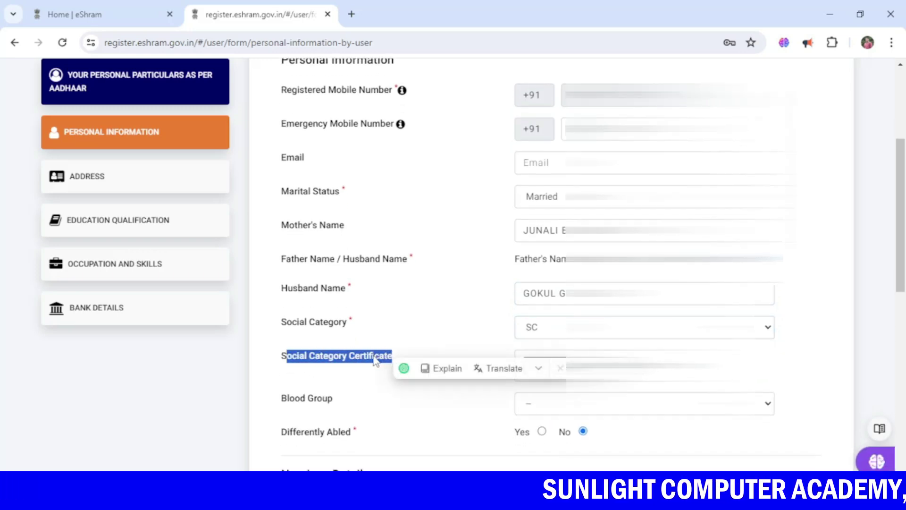
pyautogui.click(376, 360)
pyautogui.scroll(-3, 374, 361)
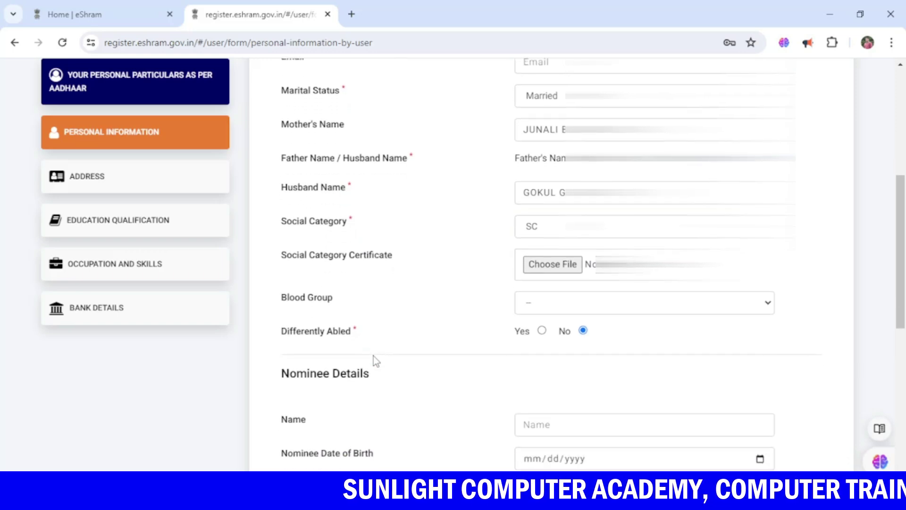
pyautogui.scroll(-1, 374, 357)
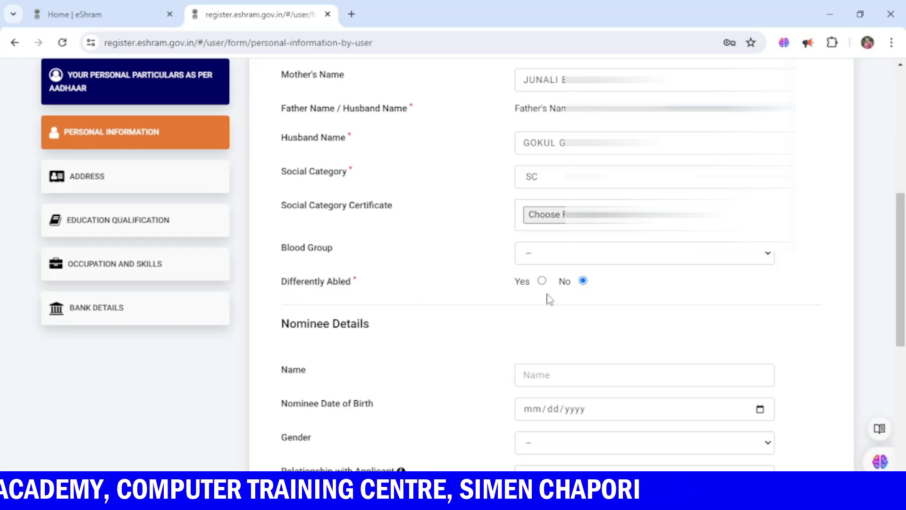
pyautogui.click(583, 280)
pyautogui.scroll(-1, 427, 304)
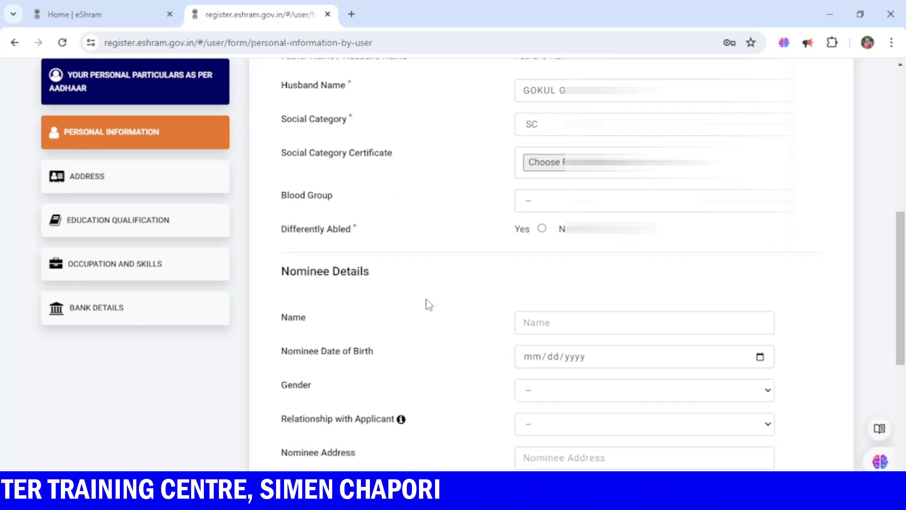
# Complete the nominee's date of birth, with gender Male and relationship Husband
pyautogui.scroll(-1, 427, 304)
pyautogui.scroll(-2, 427, 304)
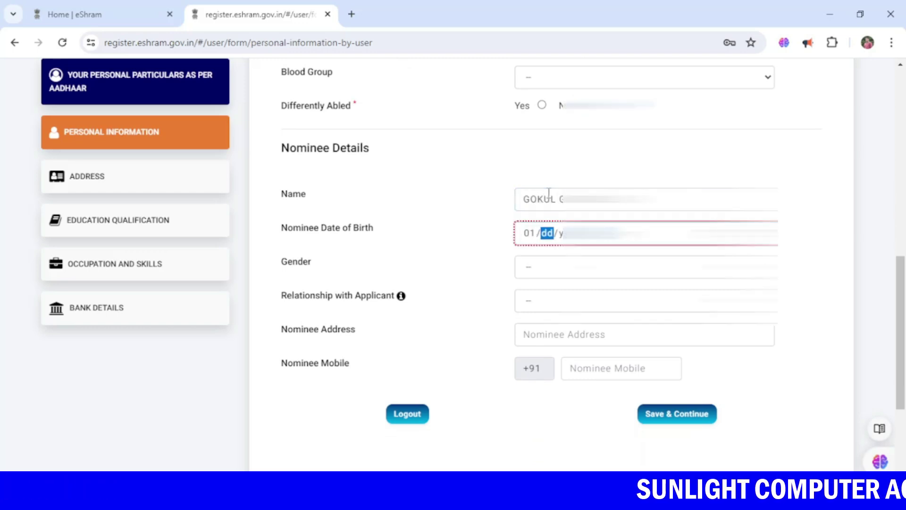
pyautogui.write('2')
pyautogui.press('Tab')
pyautogui.press('Tab')
pyautogui.press('space')
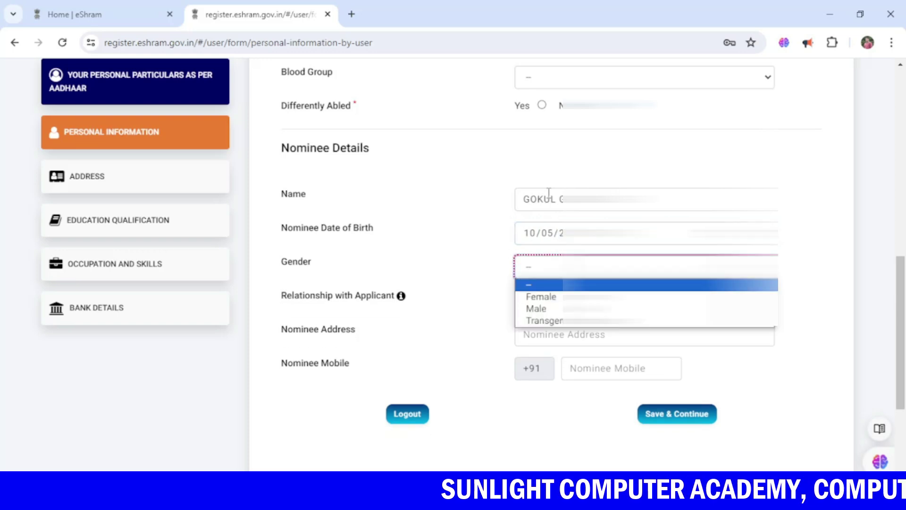
pyautogui.press('Down')
pyautogui.press('Down')
pyautogui.press('Return')
pyautogui.press('Tab')
pyautogui.press('space')
pyautogui.press('Down')
pyautogui.press('Return')
# Enter the nominee's address and mobile number
pyautogui.press('Tab')
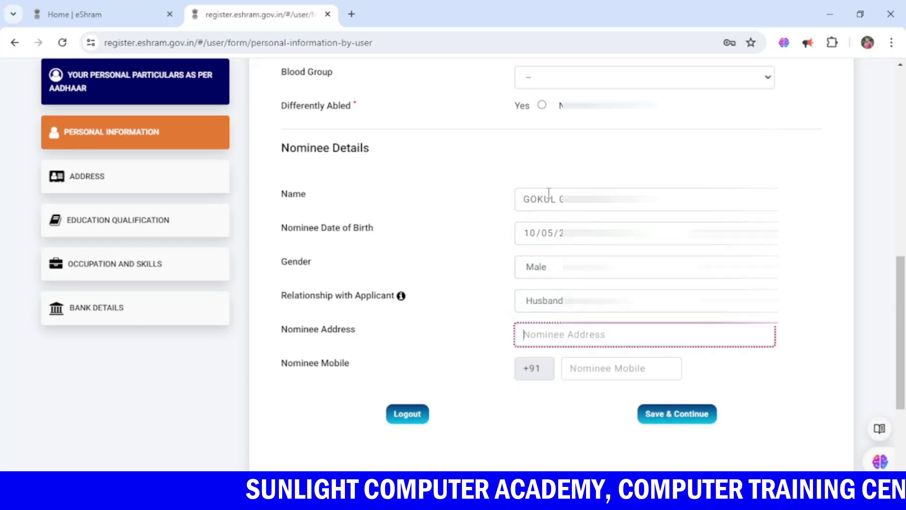
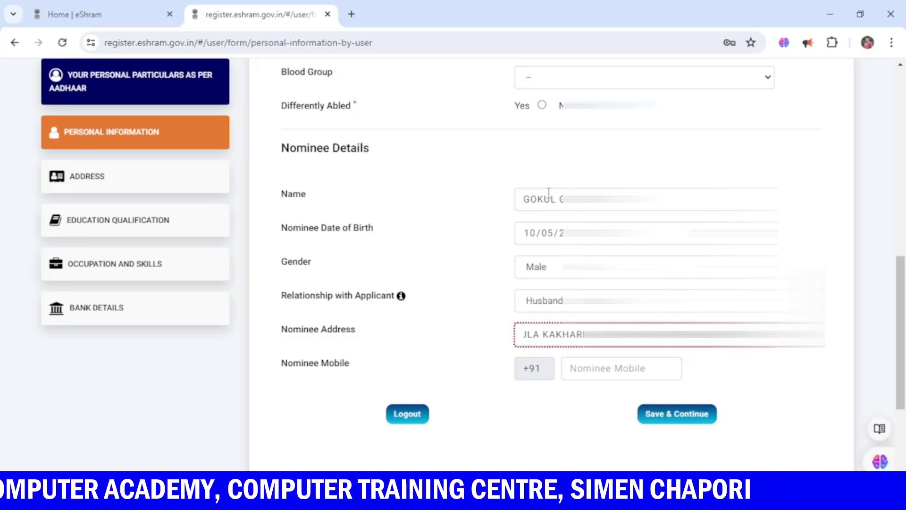
pyautogui.press('Tab')
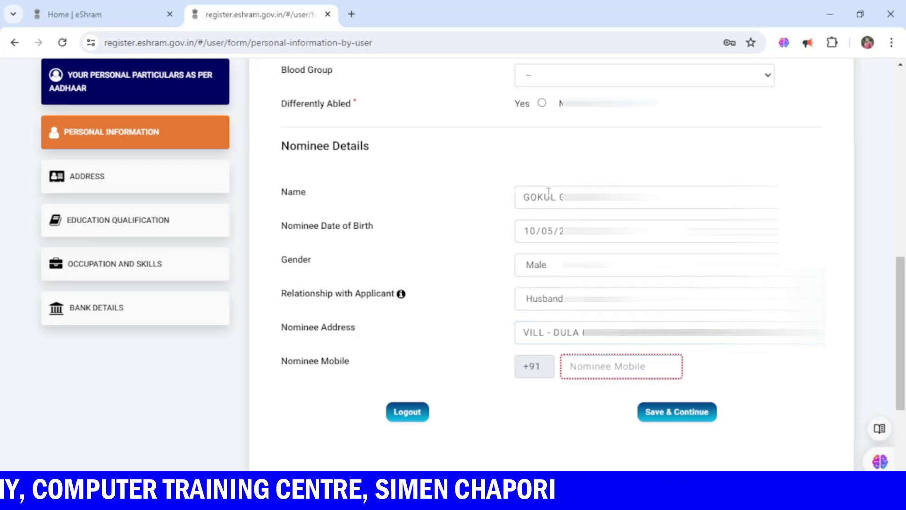
pyautogui.write('600')
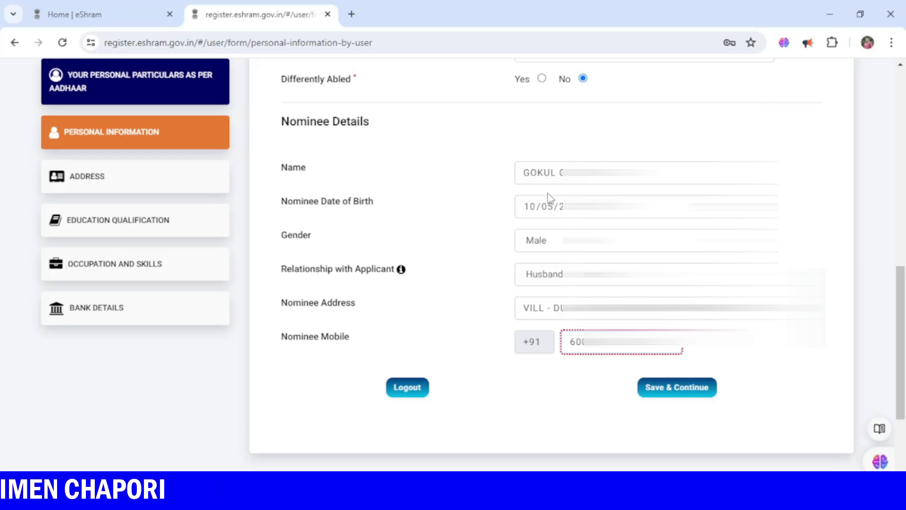
pyautogui.scroll(-1, 548, 197)
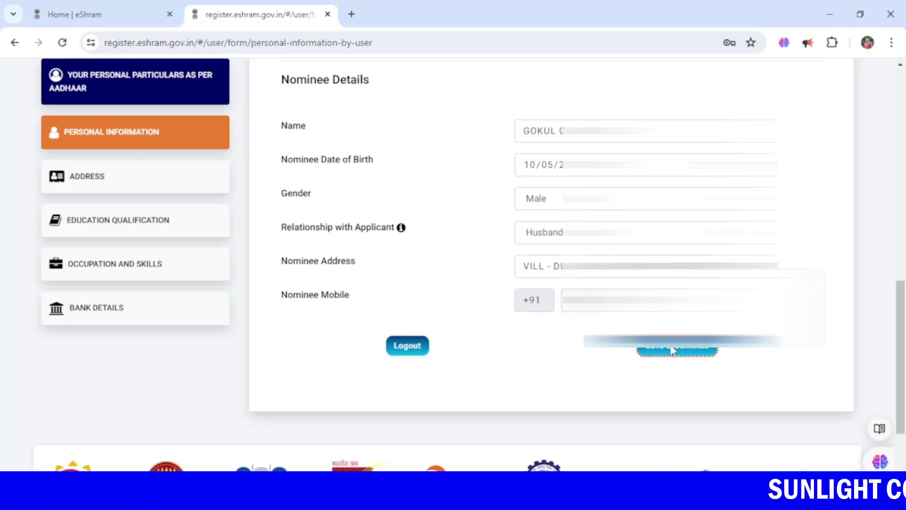
pyautogui.scroll(-1, 699, 257)
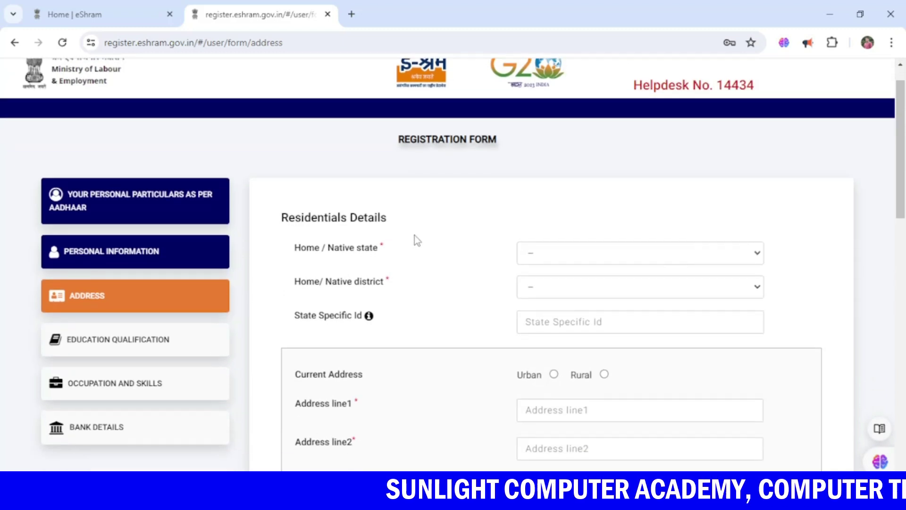
# Set the native state to ASSAM and native district to DHEMAJI
pyautogui.click(575, 253)
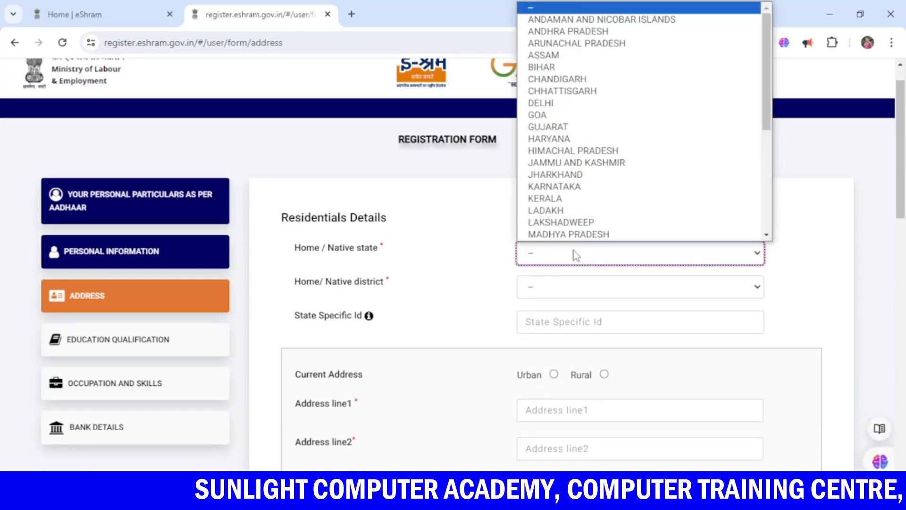
pyautogui.write('assam')
pyautogui.press('Return')
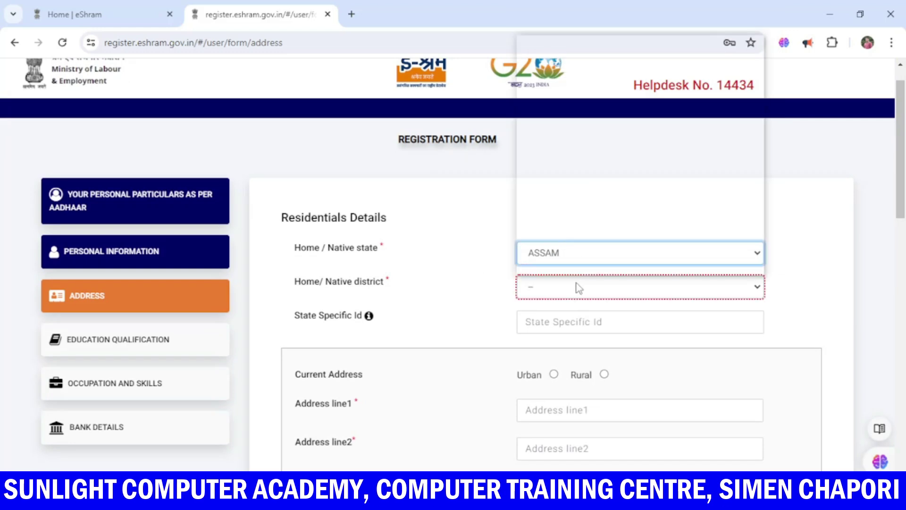
pyautogui.click(580, 288)
pyautogui.write('dhemaji')
pyautogui.press('Return')
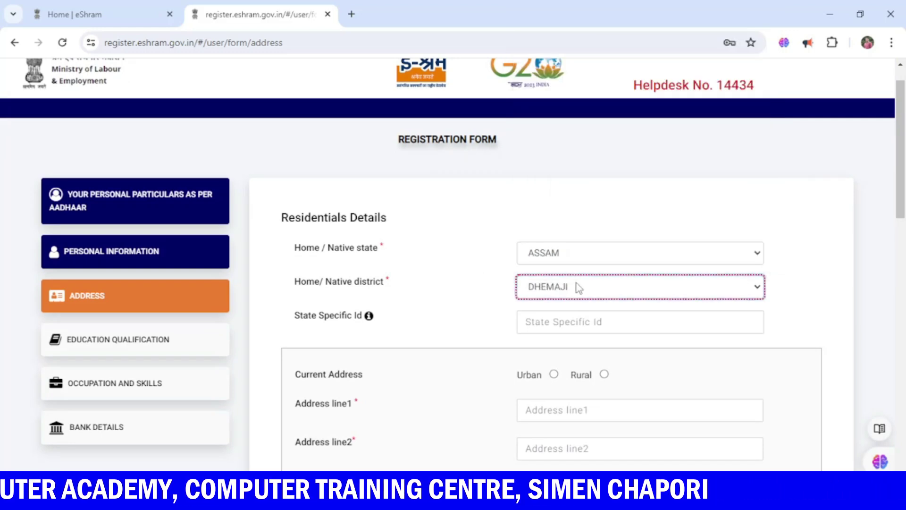
pyautogui.scroll(-2, 579, 288)
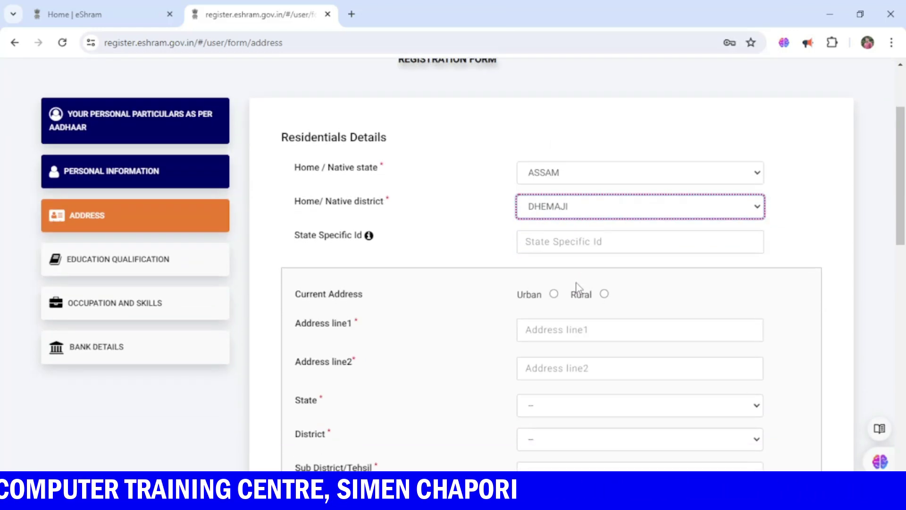
pyautogui.scroll(-2, 578, 286)
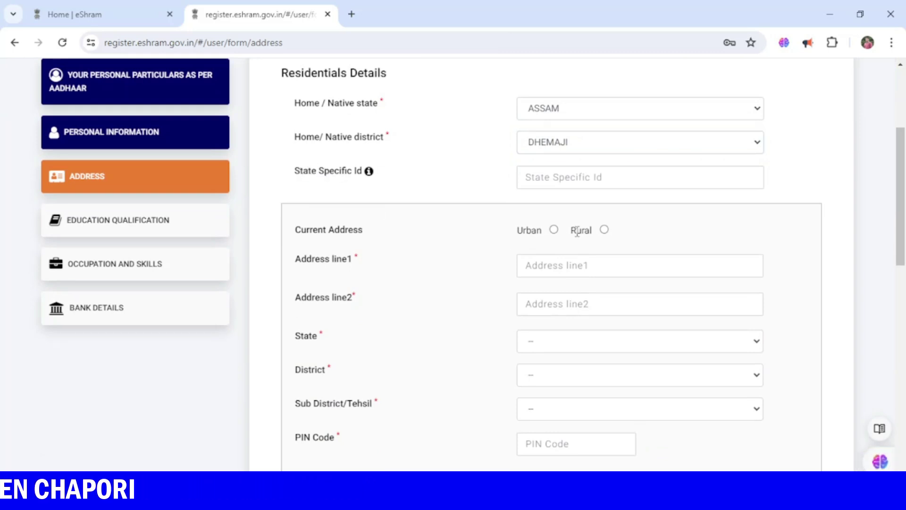
# Mark the current address as Rural and fill in both address lines
pyautogui.click(604, 231)
pyautogui.scroll(-1, 604, 232)
pyautogui.click(560, 247)
pyautogui.scroll(-1, 559, 248)
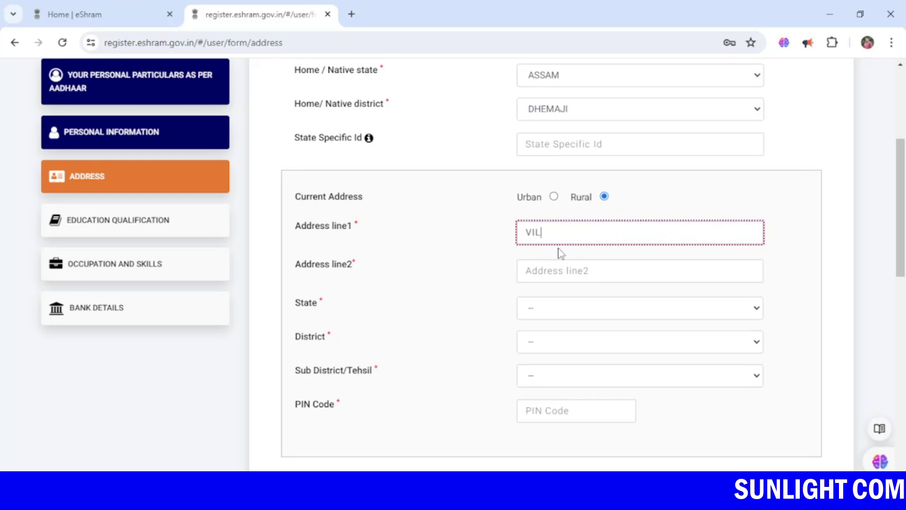
pyautogui.click(590, 270)
pyautogui.write('PO P')
# Set the current address state to ASSAM, district DHEMAJI, and choose the sub-district
pyautogui.press('Tab')
pyautogui.hotkey('alt', 'Down')
pyautogui.write('assam')
pyautogui.press('Tab')
pyautogui.hotkey('alt', 'Down')
pyautogui.write('dhemaji')
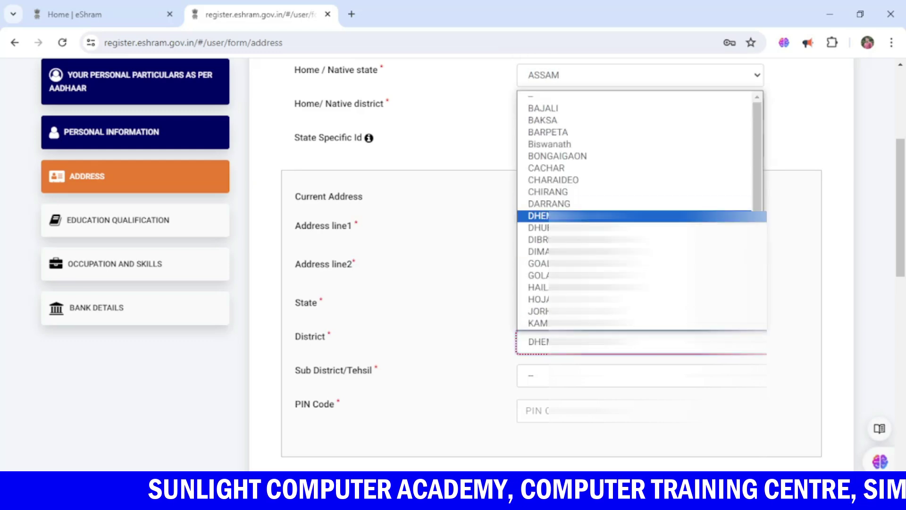
pyautogui.press('Tab')
pyautogui.hotkey('alt', 'Down')
pyautogui.write('jona')
pyautogui.press('Tab')
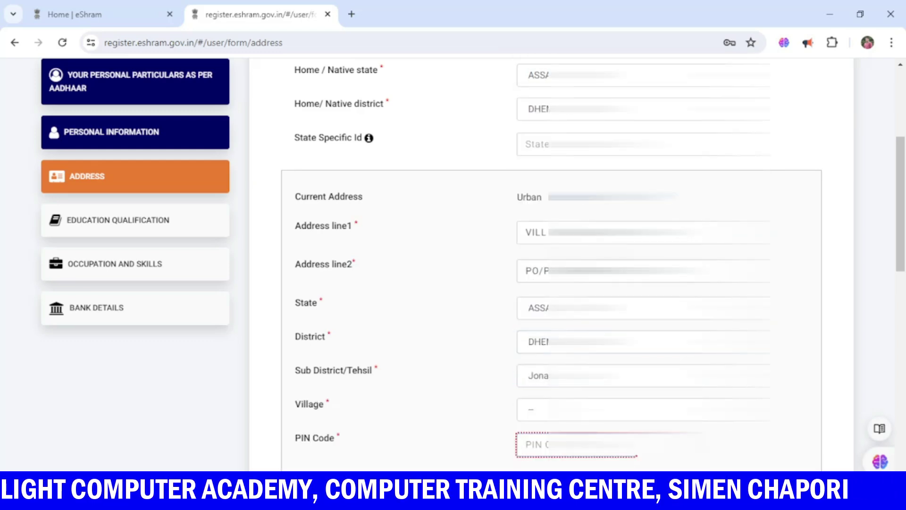
# Select the village and enter the PIN code of the current address
pyautogui.scroll(-1, 551, 254)
pyautogui.hotkey('alt', 'Down')
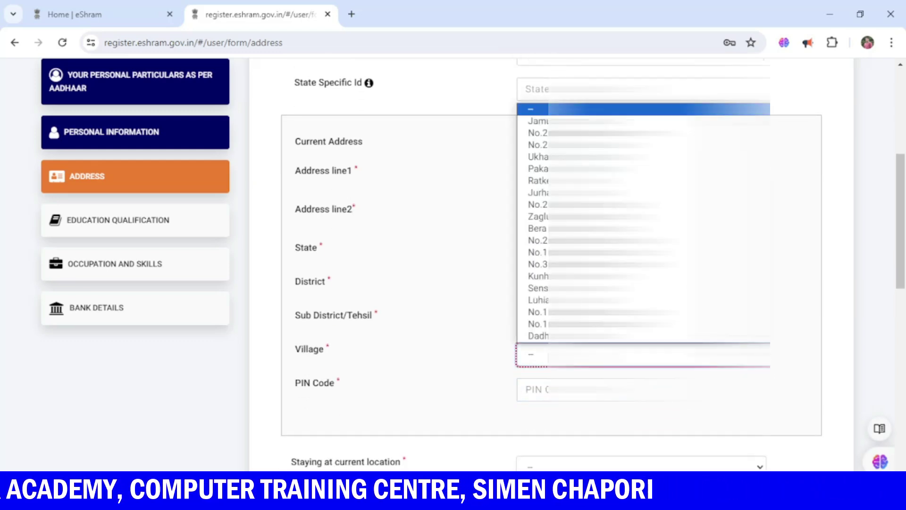
pyautogui.write('dula')
pyautogui.press('Tab')
pyautogui.write('7870')
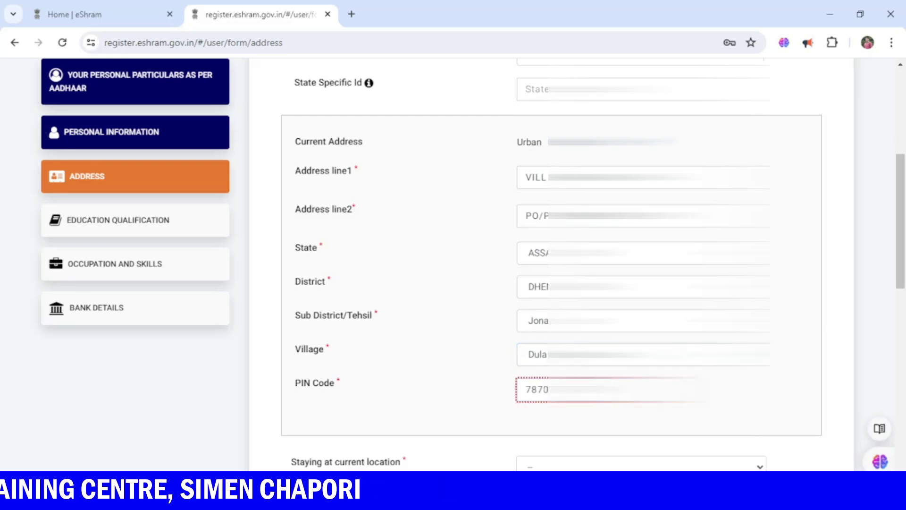
pyautogui.scroll(-6, 551, 280)
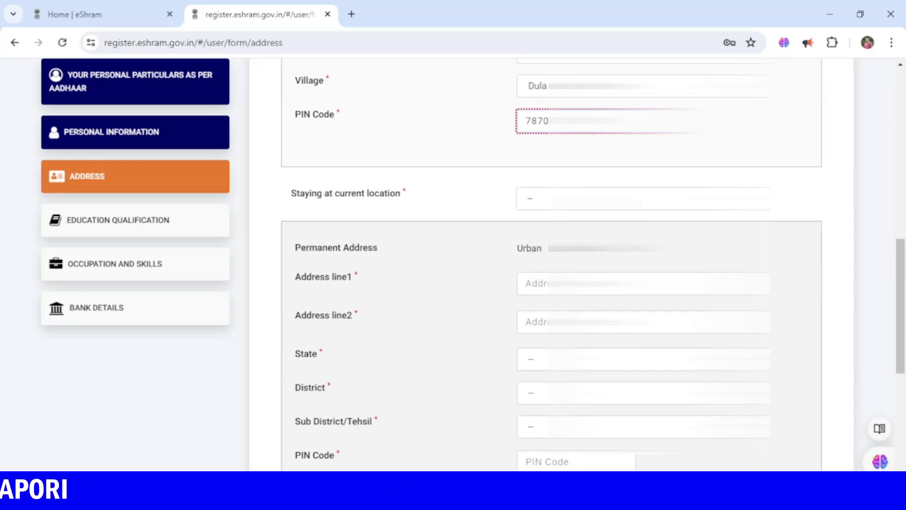
pyautogui.press('Tab')
pyautogui.hotkey('alt', 'Down')
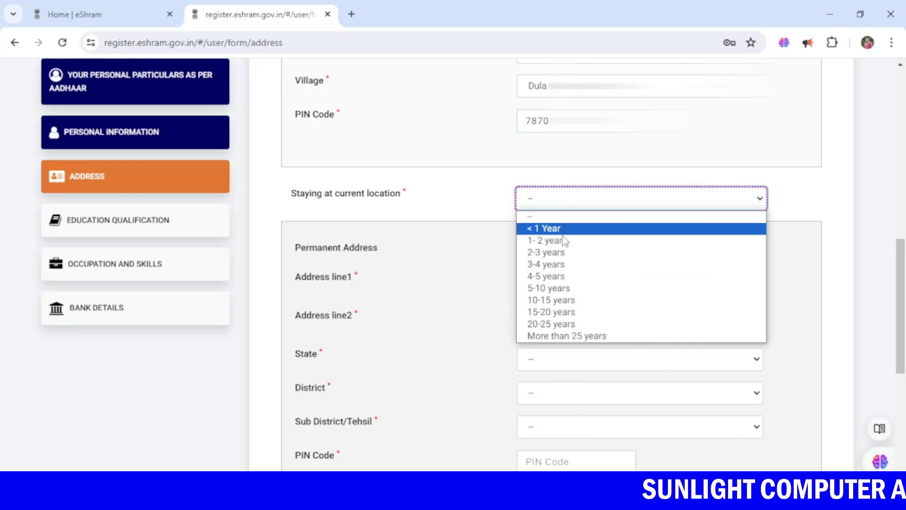
# Set time at the current location to 2-3 years and mark the permanent address as Rural
pyautogui.click(556, 255)
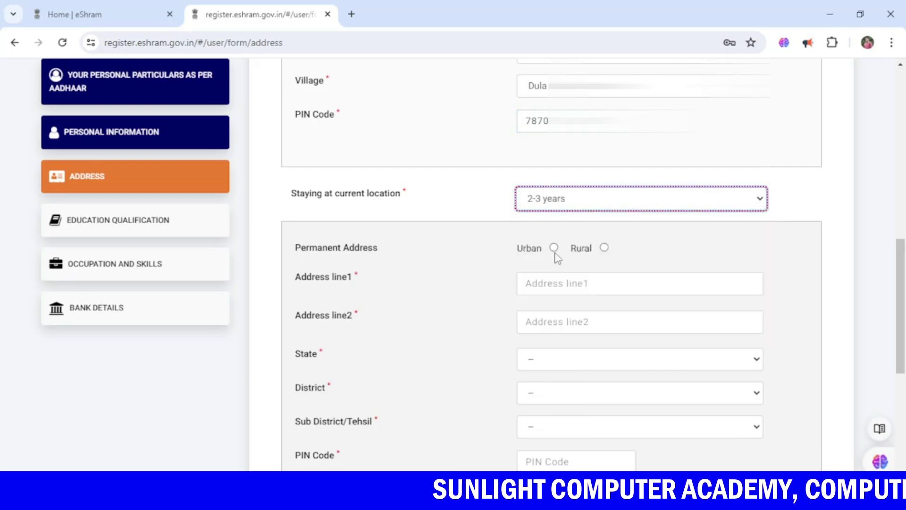
pyautogui.scroll(-1, 556, 253)
pyautogui.scroll(-1, 399, 242)
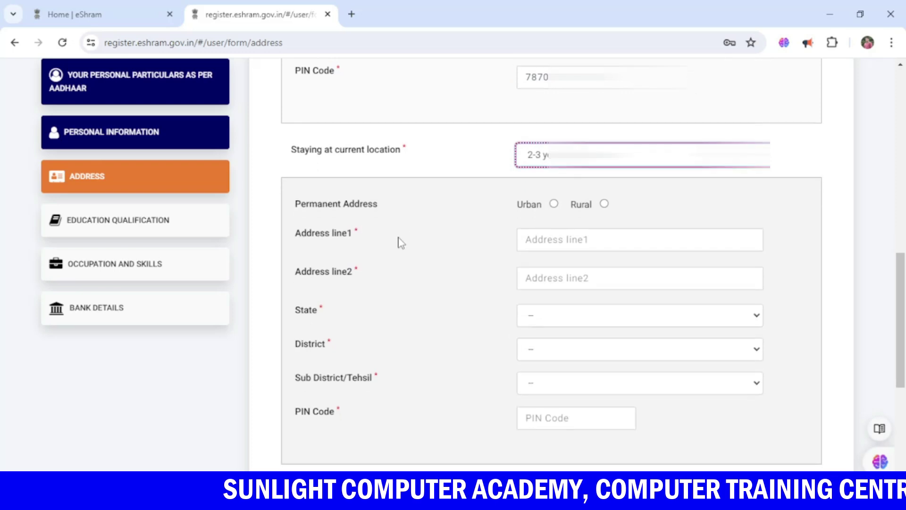
pyautogui.click(605, 203)
pyautogui.scroll(-1, 603, 205)
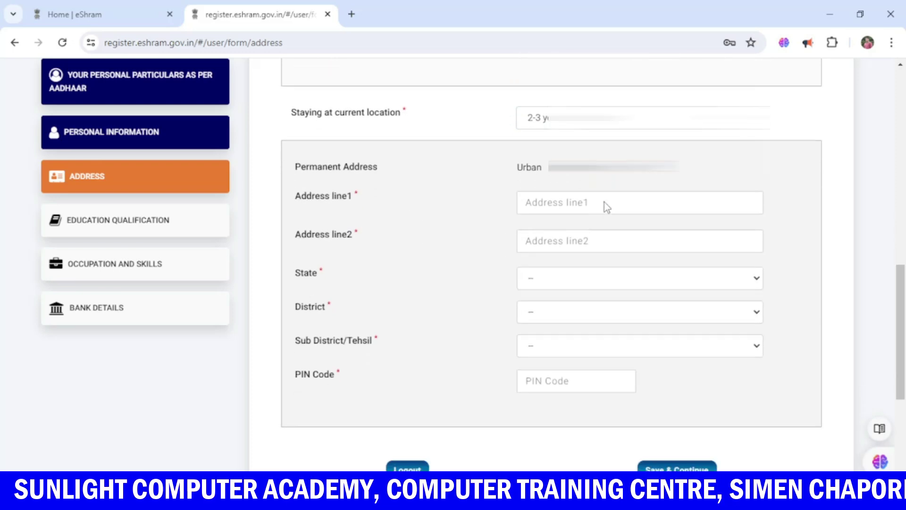
# Enter 'VILL' and 'PO' as the permanent address first and second lines
pyautogui.click(560, 203)
pyautogui.scroll(1, 560, 207)
pyautogui.write('VILL')
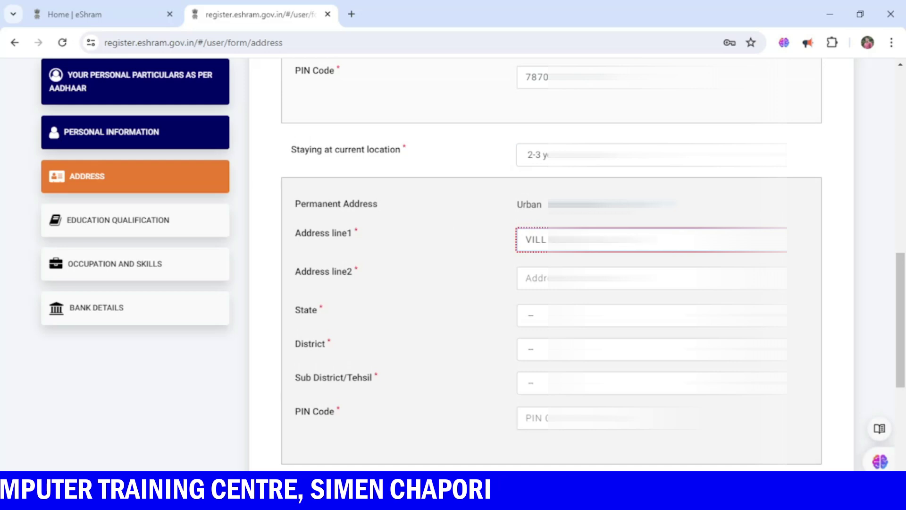
pyautogui.click(538, 278)
pyautogui.write('PO')
# Choose ASSAM as the permanent state, DHEMAJI as the district, and pick the sub-district
pyautogui.press('Tab')
pyautogui.hotkey('alt', 'Down')
pyautogui.press('a')
pyautogui.press('Return')
pyautogui.press('Tab')
pyautogui.press('d')
pyautogui.press('Tab')
pyautogui.hotkey('alt', 'Down')
pyautogui.press('j')
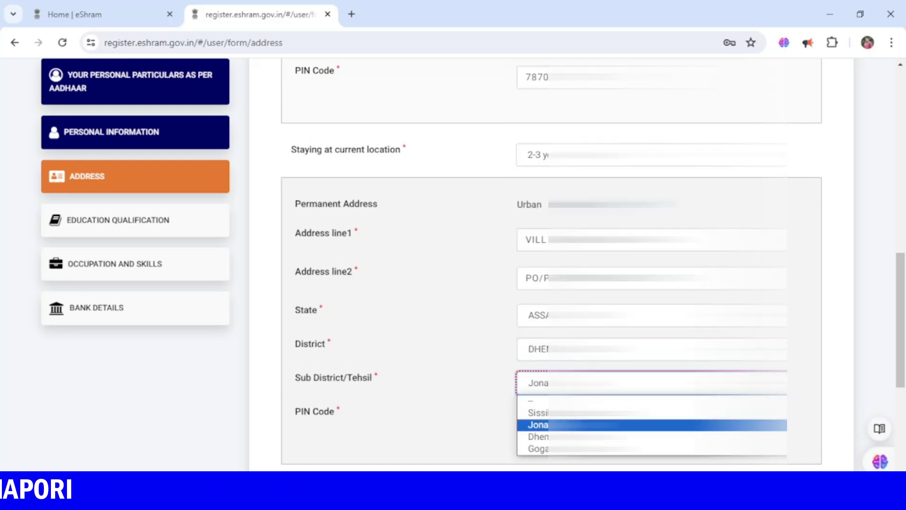
pyautogui.press('Return')
# Select the village from the list and move on to the PIN Code field
pyautogui.press('Tab')
pyautogui.hotkey('alt', 'Down')
pyautogui.press('d')
pyautogui.press('Return')
pyautogui.press('Tab')
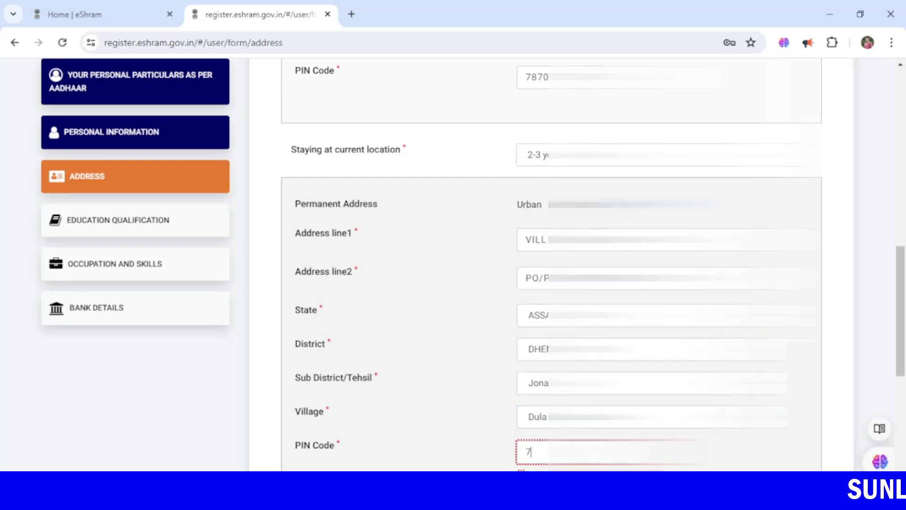
pyautogui.scroll(-4, 551, 264)
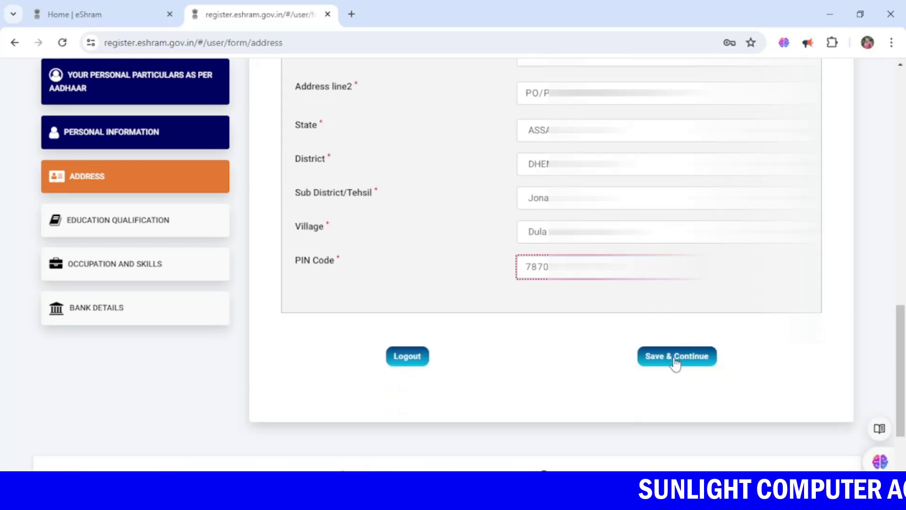
# Save the address details and set Education Qualification to Primary
pyautogui.press('Return')
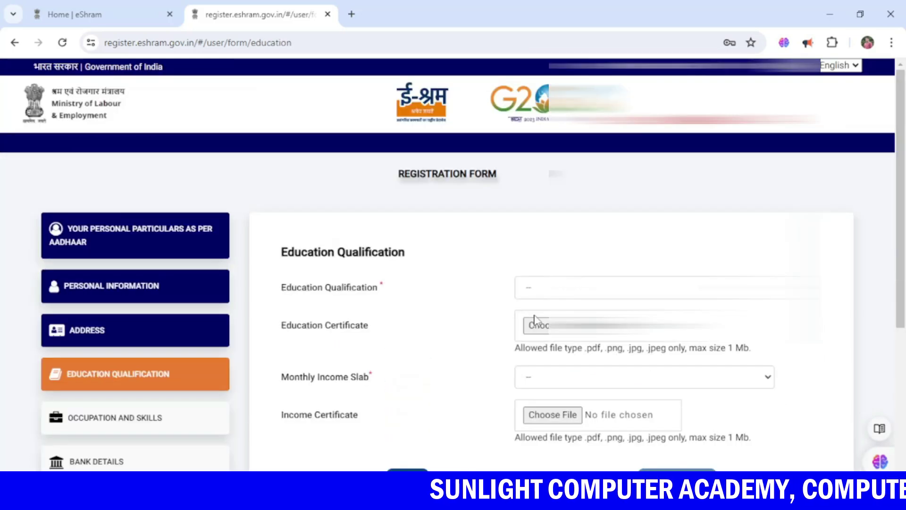
pyautogui.scroll(-1, 533, 313)
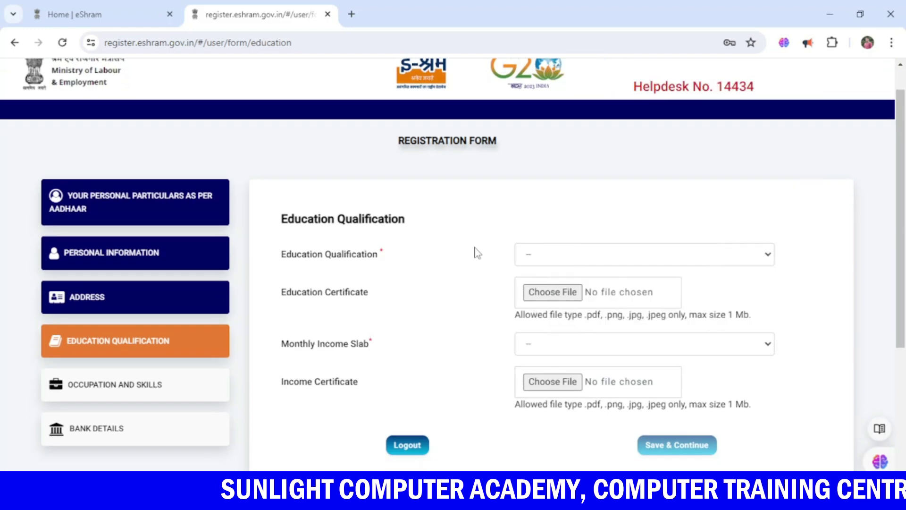
pyautogui.click(544, 255)
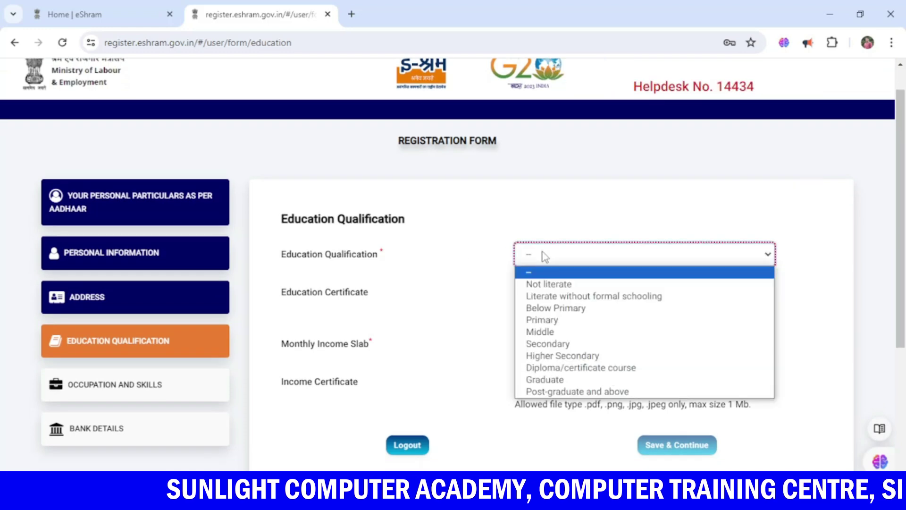
pyautogui.click(555, 321)
pyautogui.scroll(-1, 552, 320)
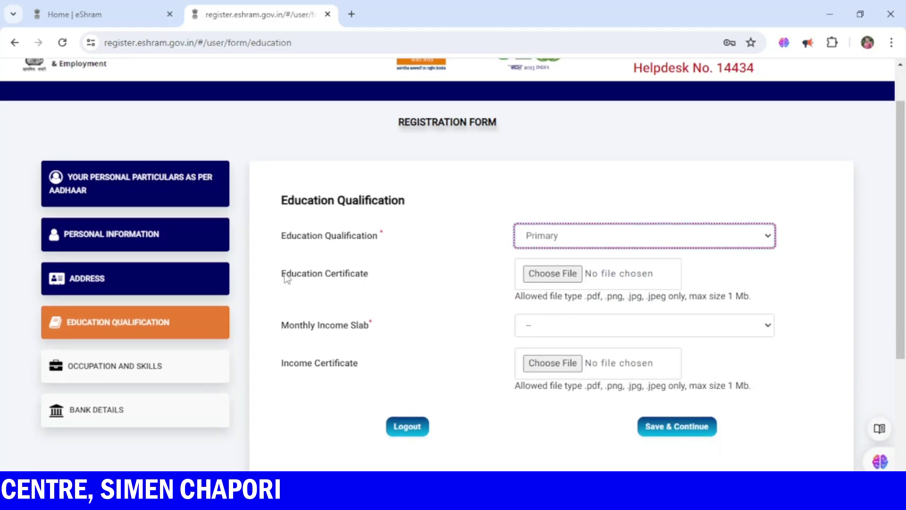
# Set the Monthly Income Slab to 10000 & Below
pyautogui.click(349, 277)
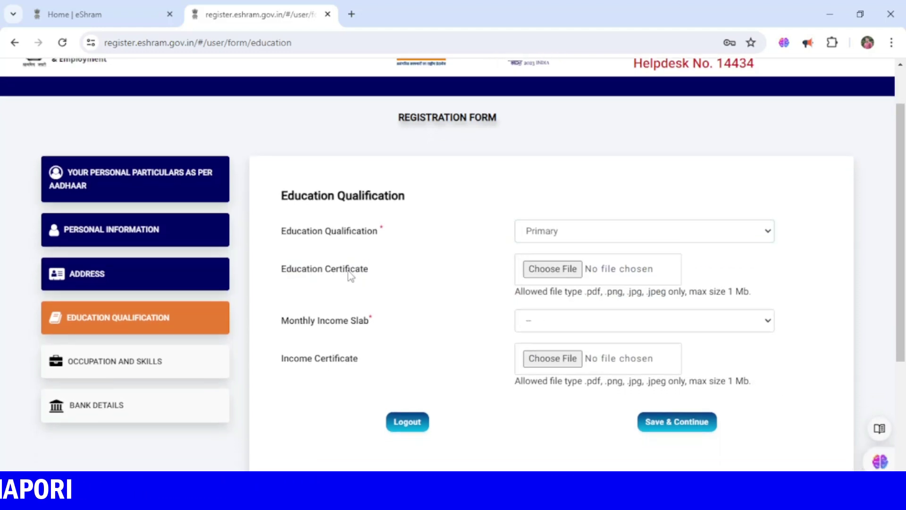
pyautogui.scroll(-1, 350, 277)
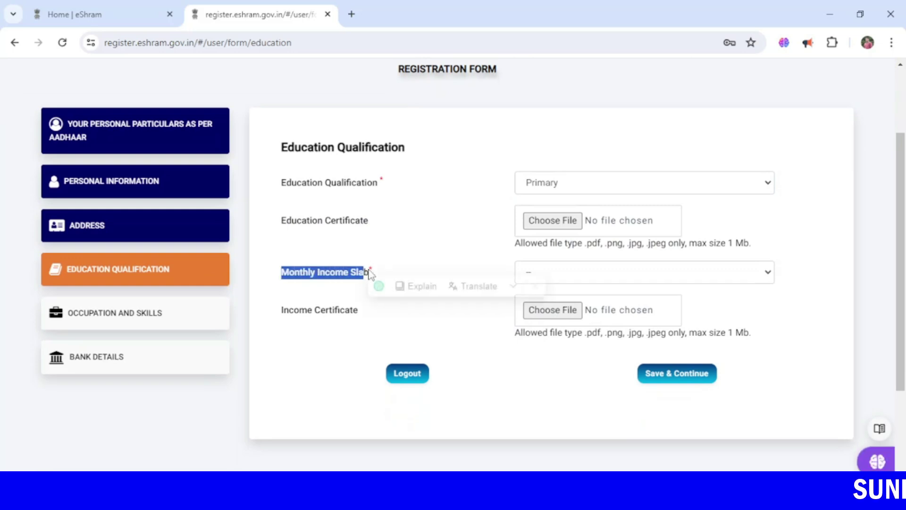
pyautogui.click(562, 273)
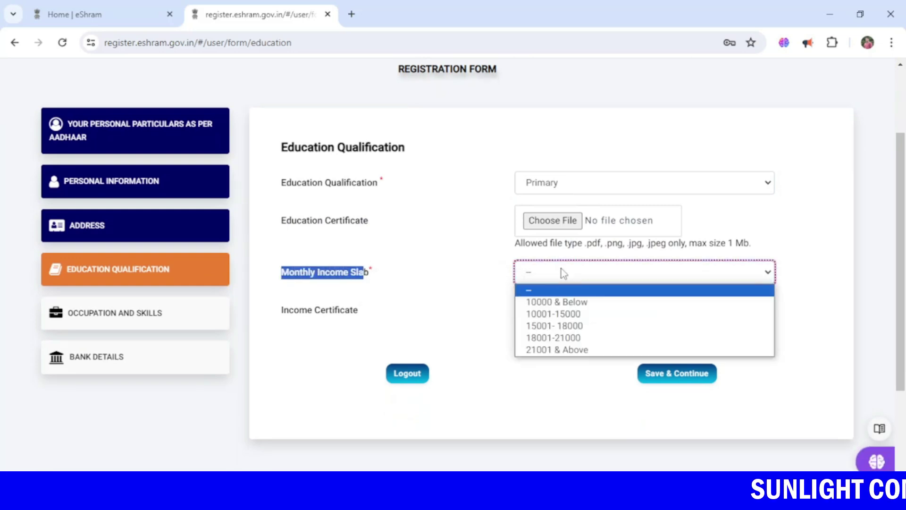
pyautogui.click(582, 305)
pyautogui.scroll(-1, 581, 308)
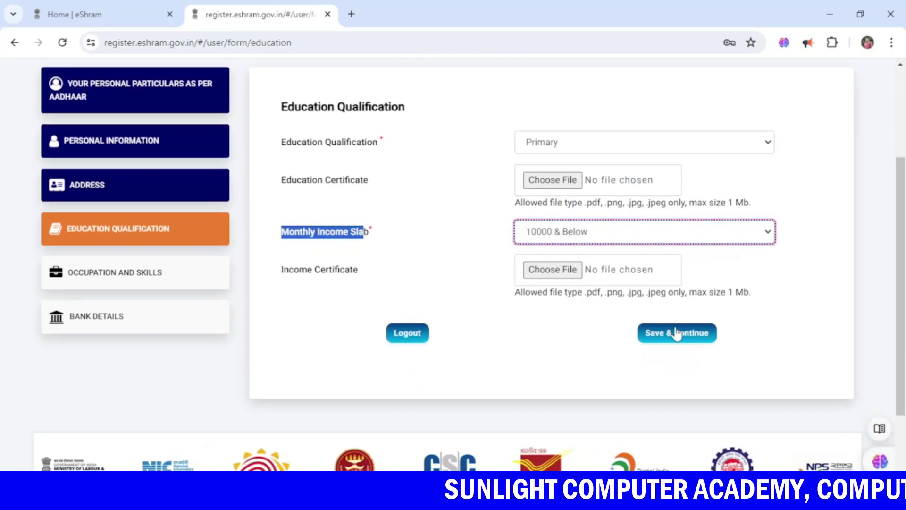
pyautogui.scroll(-1, 524, 261)
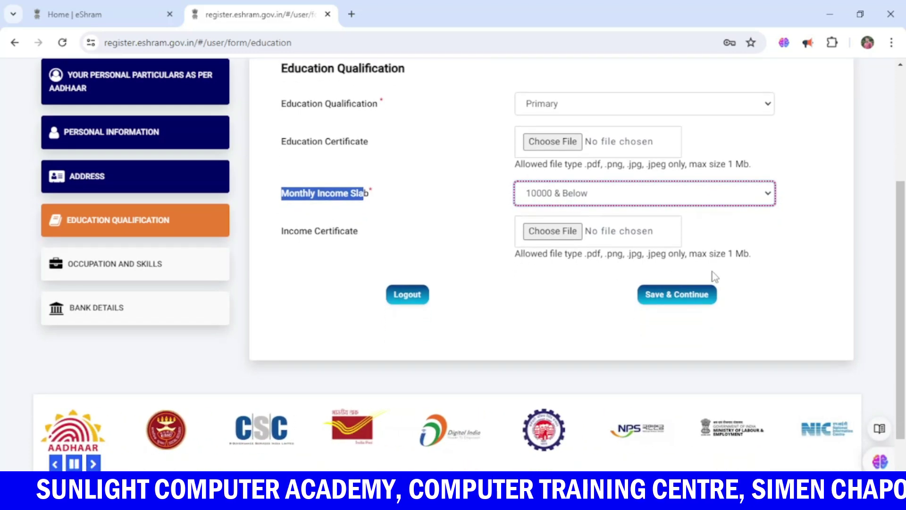
# Save the education details and answer No to working with platform aggregators
pyautogui.click(682, 297)
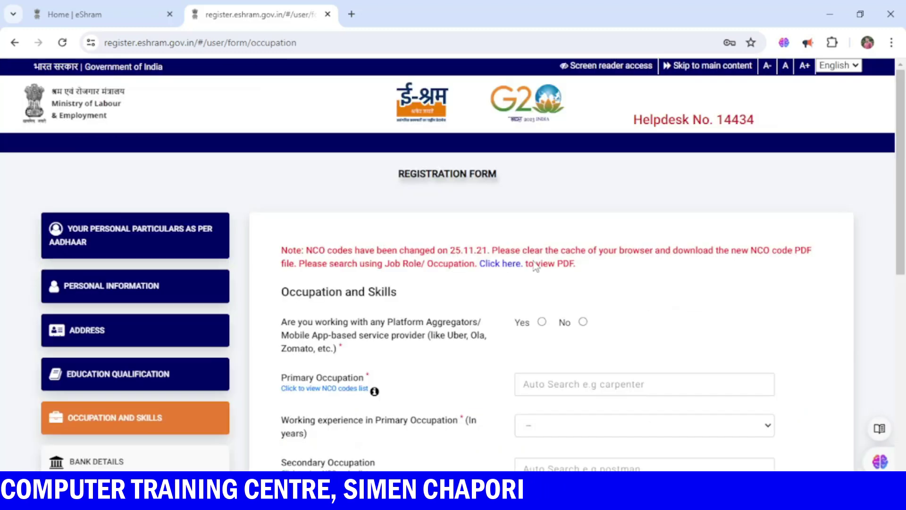
pyautogui.scroll(-1, 514, 255)
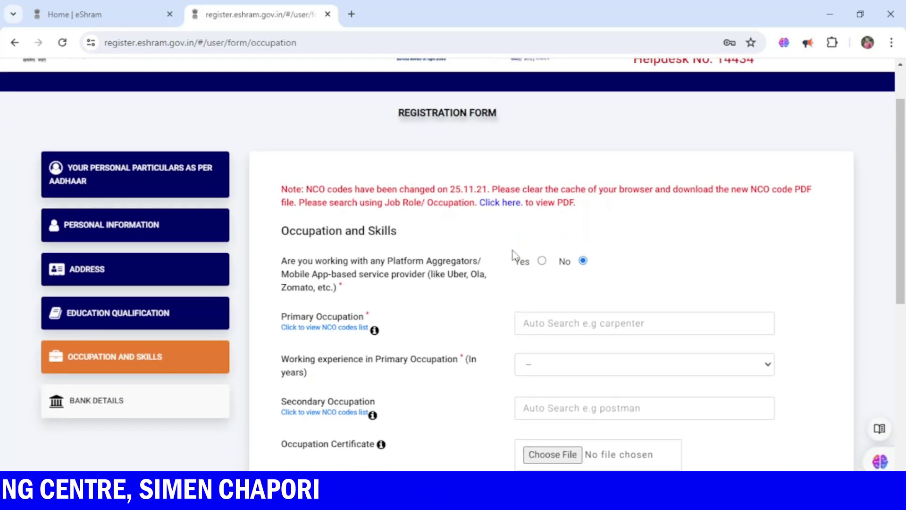
pyautogui.scroll(-1, 514, 255)
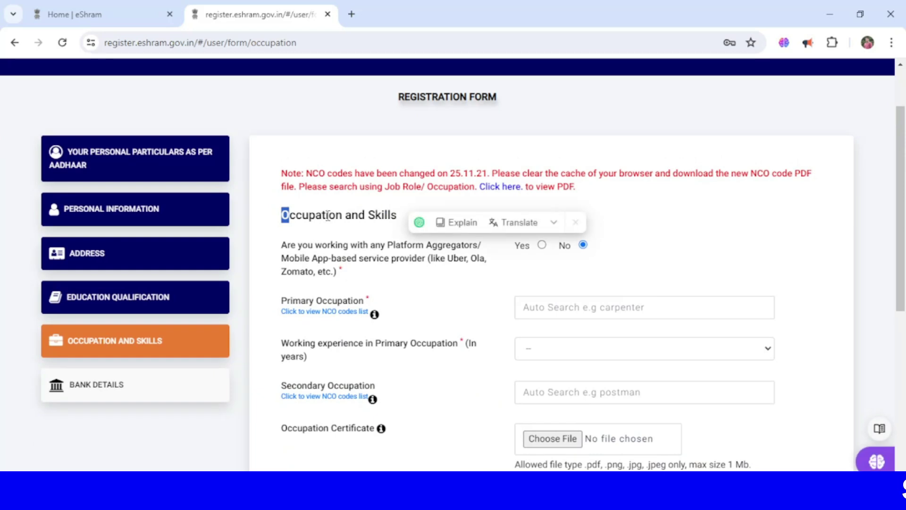
pyautogui.click(583, 245)
pyautogui.scroll(-2, 582, 250)
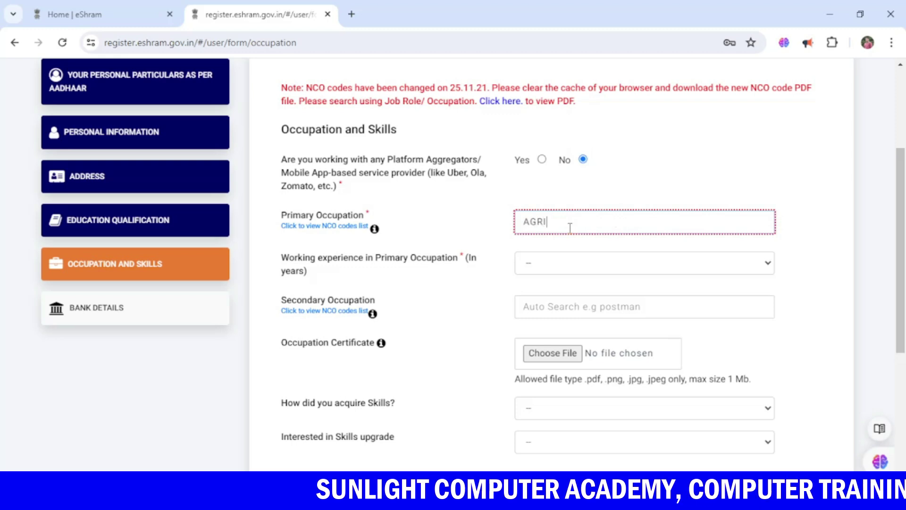
# Set primary occupation to Labourer - Agricultural with 3 years of working experience
pyautogui.click(580, 252)
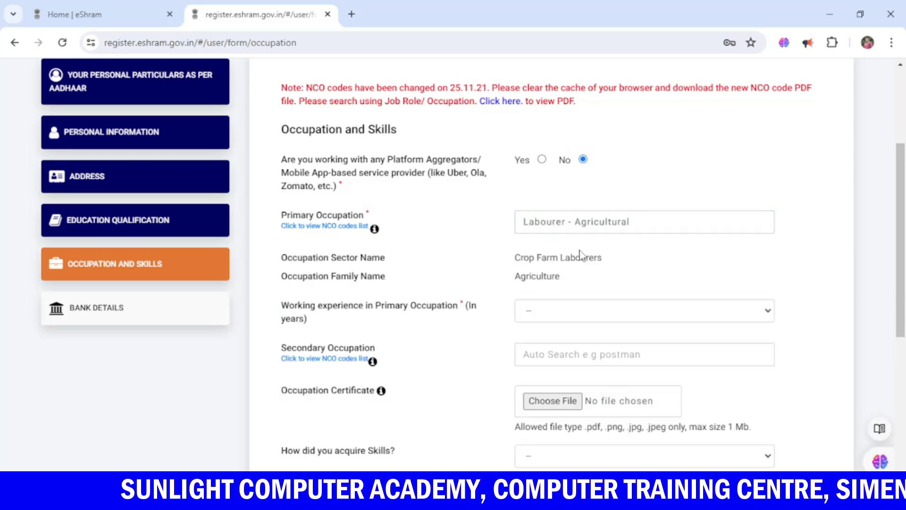
pyautogui.scroll(-1, 581, 254)
pyautogui.scroll(-1, 331, 259)
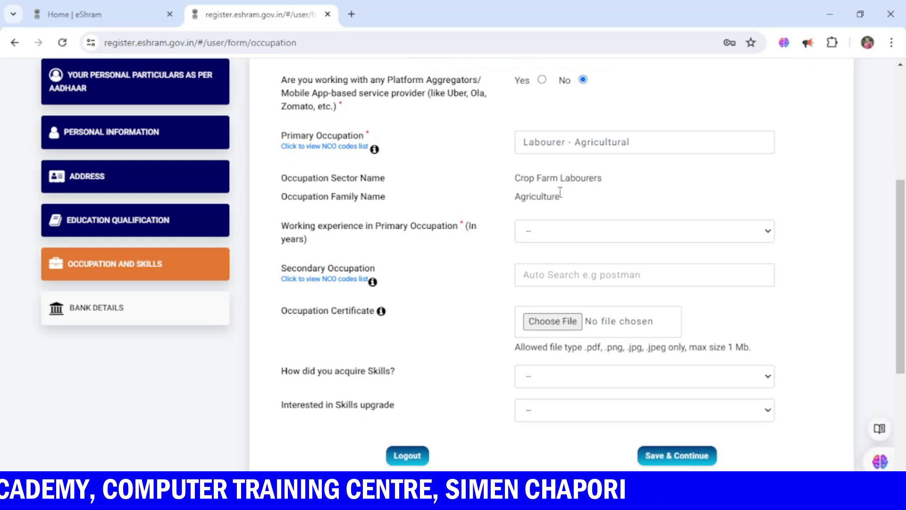
pyautogui.click(545, 242)
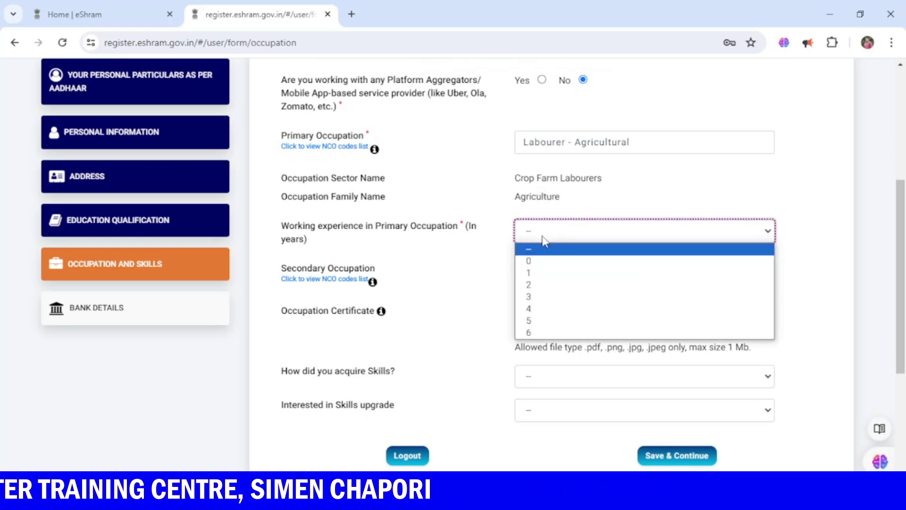
pyautogui.click(539, 296)
pyautogui.scroll(-2, 535, 302)
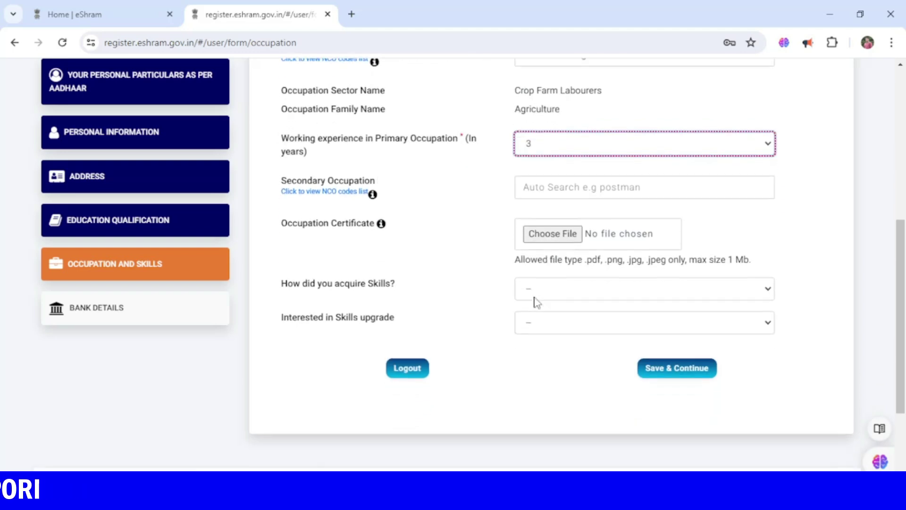
pyautogui.scroll(-1, 537, 303)
pyautogui.click(719, 366)
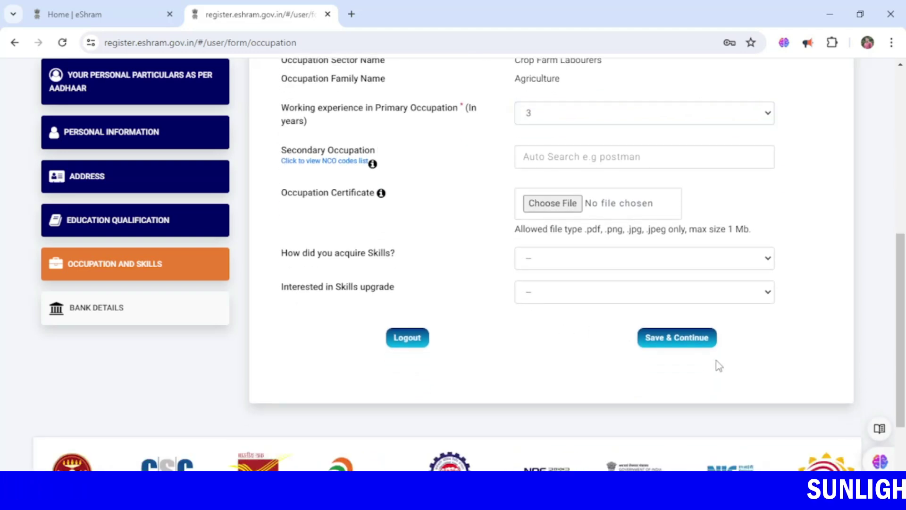
# Save occupation details and enter and confirm bank account number 123456789
pyautogui.click(679, 337)
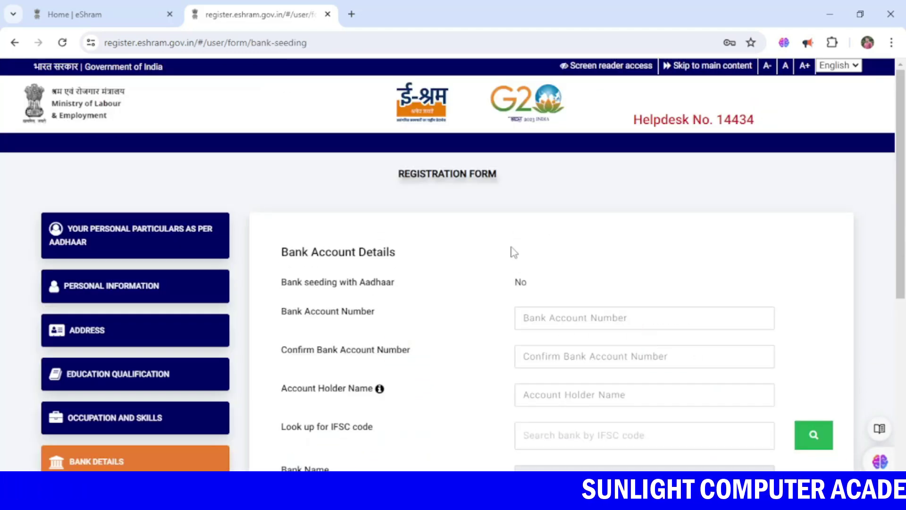
pyautogui.scroll(-2, 514, 253)
pyautogui.click(597, 227)
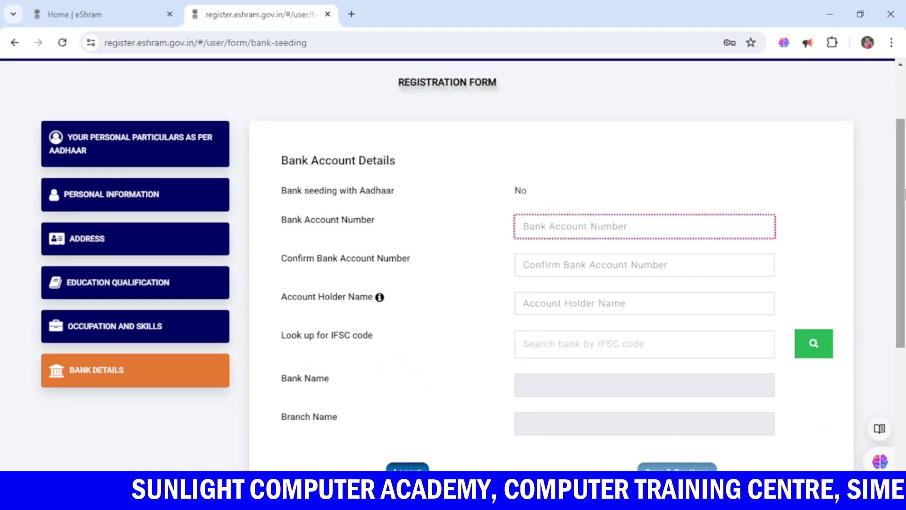
pyautogui.write('123456789')
pyautogui.press('Tab')
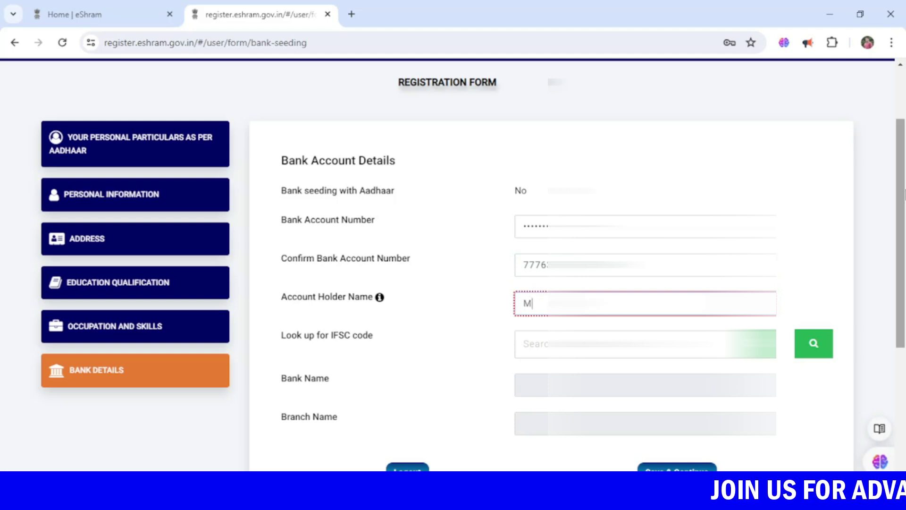
pyautogui.press('Tab')
# Look up bank and branch from IFSC code IDIB0 and save the bank details
pyautogui.scroll(-1, 453, 264)
pyautogui.write('IDIB0')
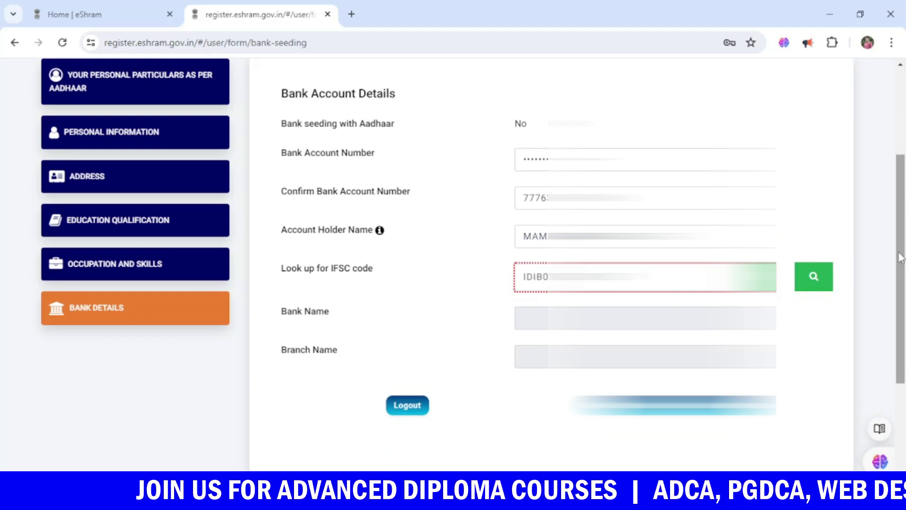
pyautogui.click(814, 279)
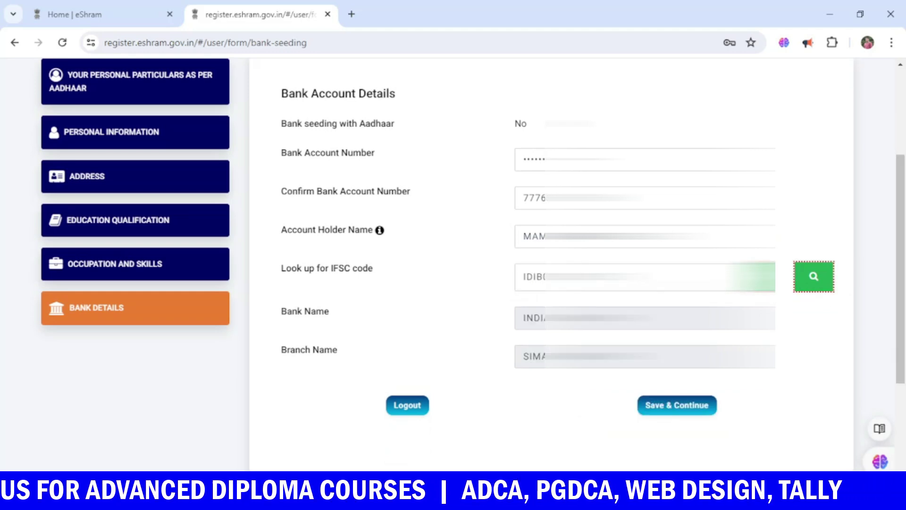
pyautogui.scroll(-1, 657, 383)
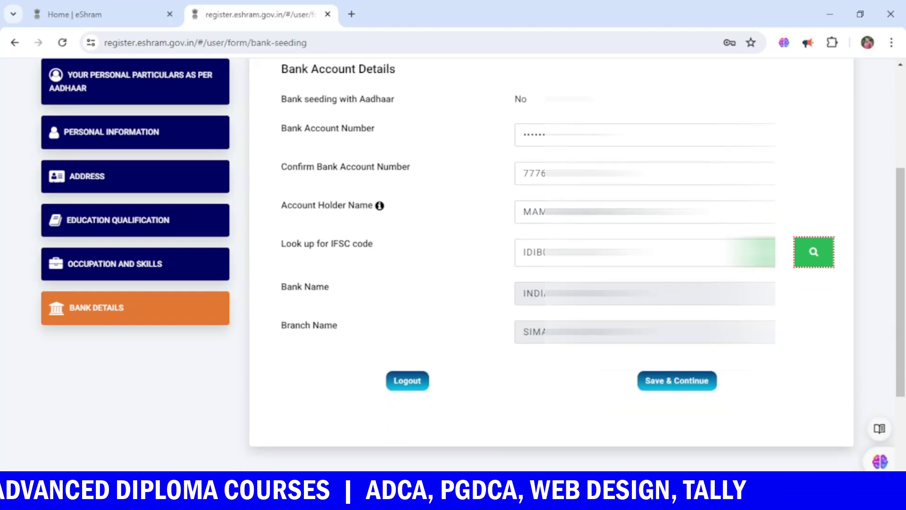
pyautogui.click(661, 388)
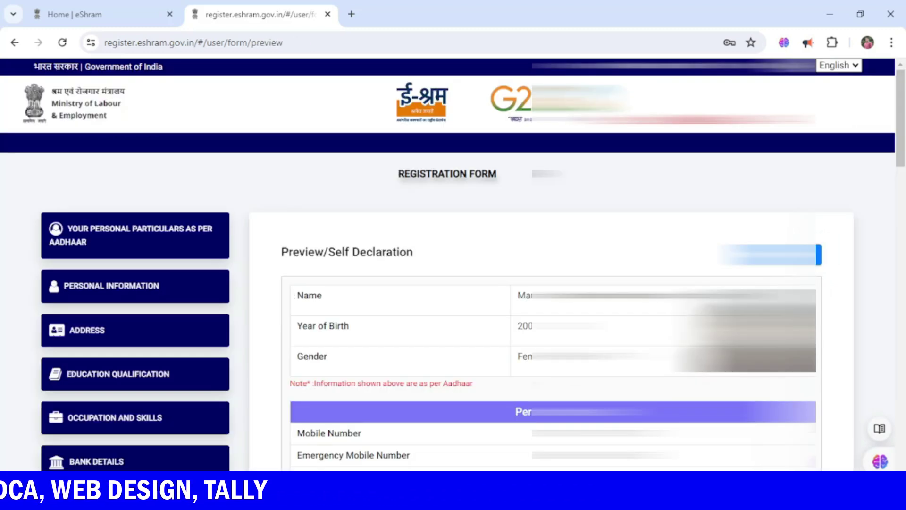
# Review the registration preview and submit it with NCS answered No
pyautogui.scroll(-1, 453, 278)
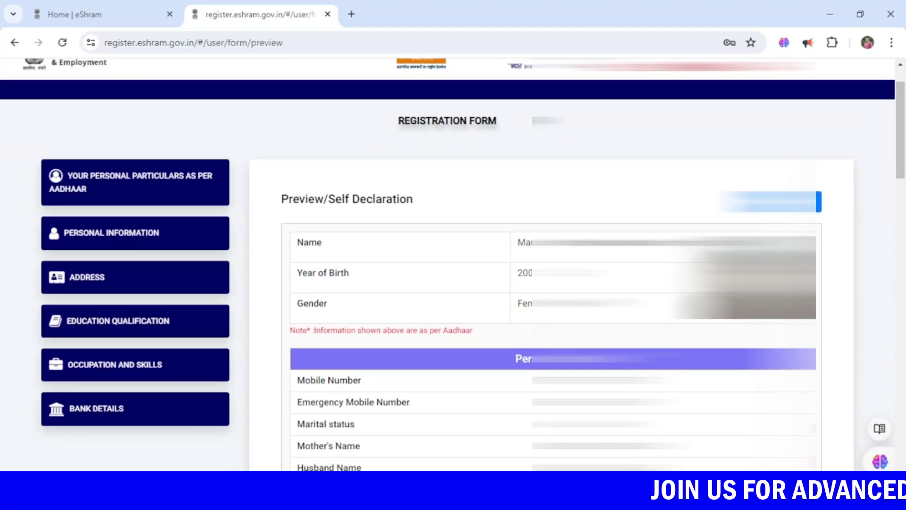
pyautogui.scroll(-3, 453, 279)
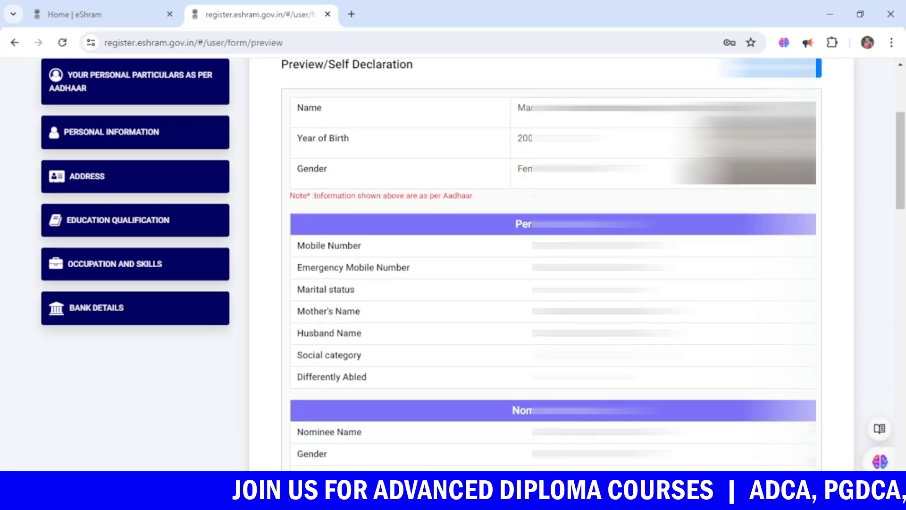
pyautogui.scroll(-12, 594, 341)
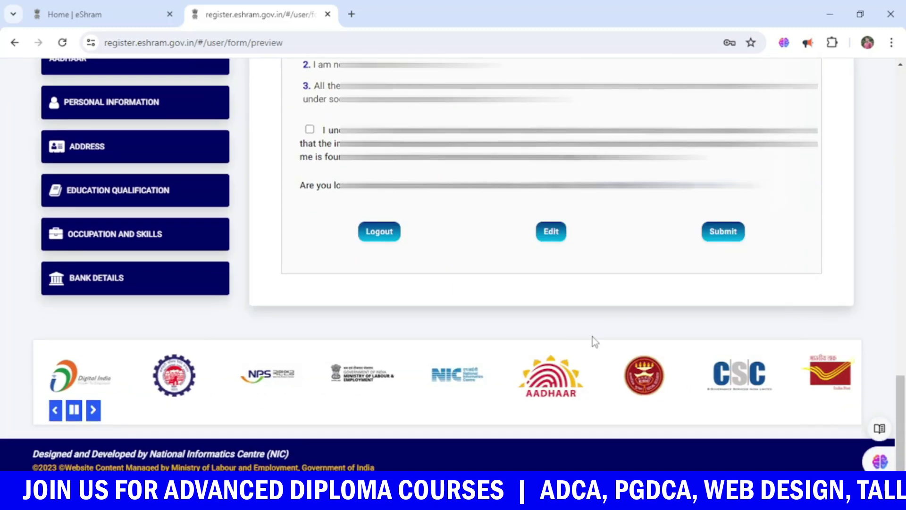
pyautogui.scroll(2, 550, 231)
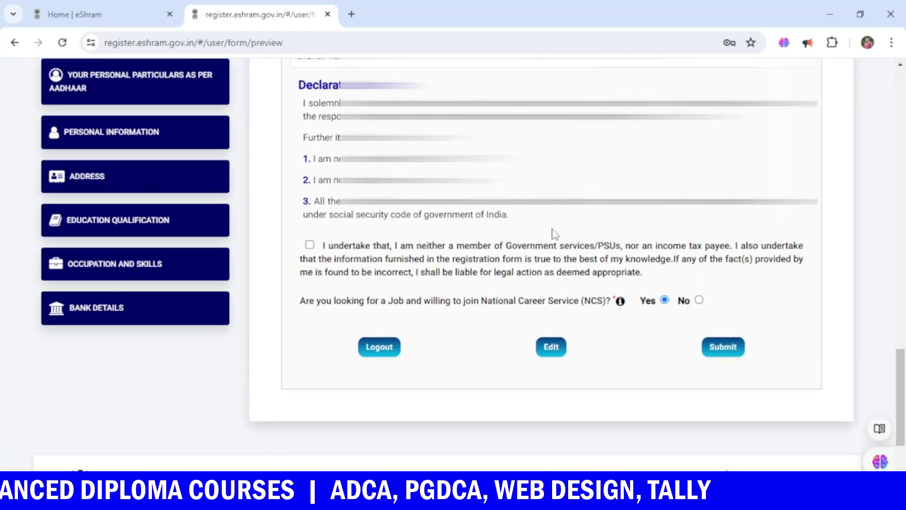
pyautogui.scroll(1, 553, 232)
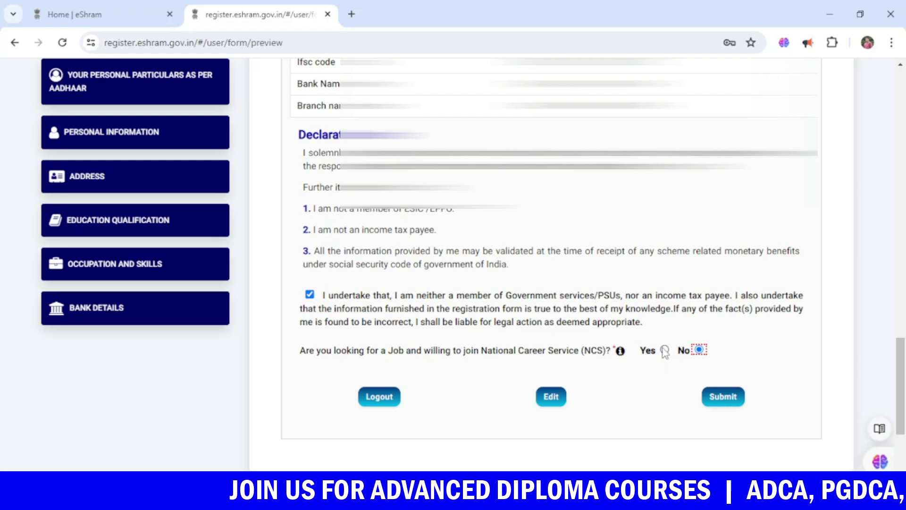
pyautogui.click(722, 397)
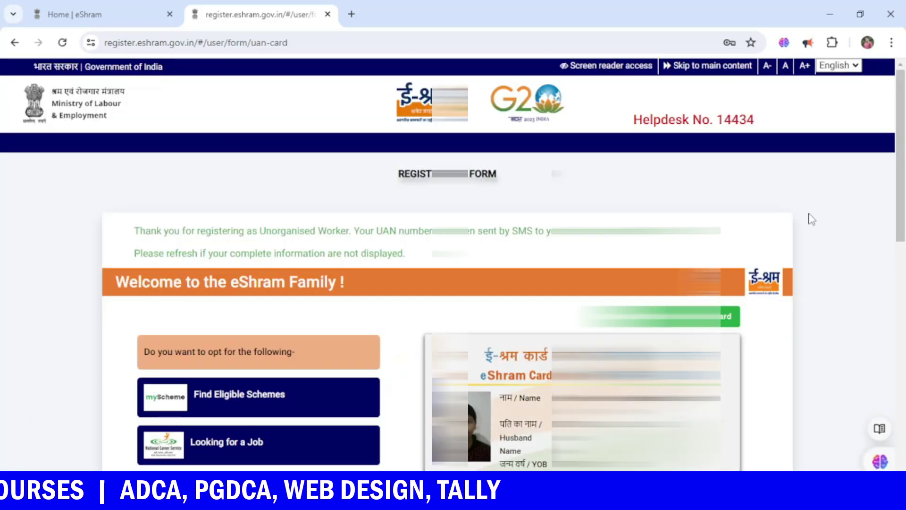
pyautogui.scroll(-1, 810, 219)
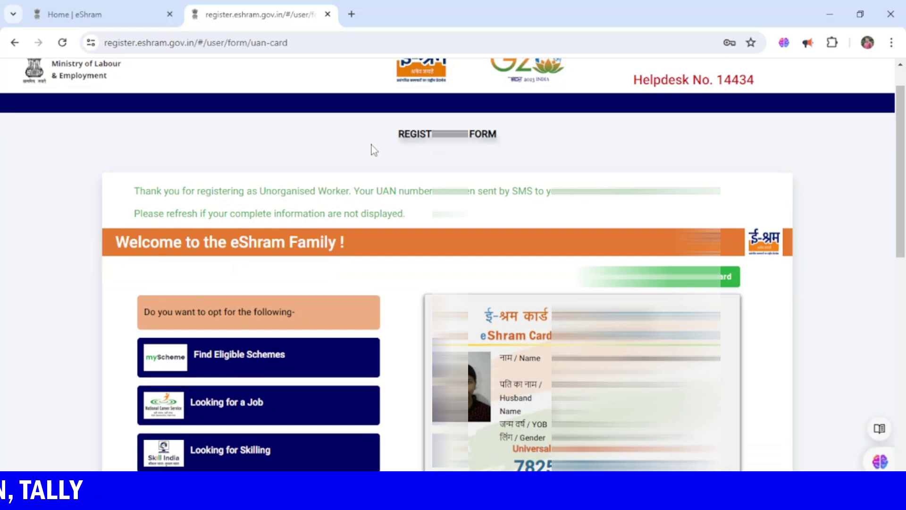
pyautogui.scroll(-4, 453, 278)
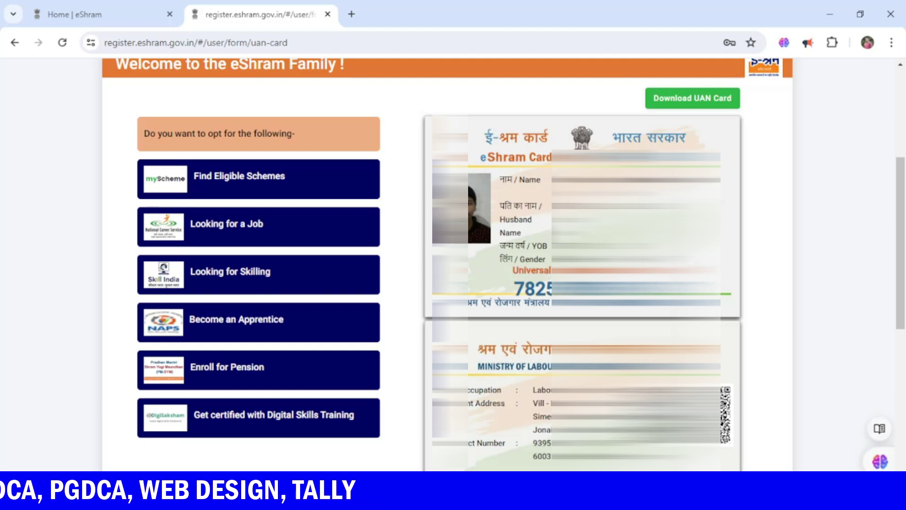
pyautogui.scroll(-1, 453, 264)
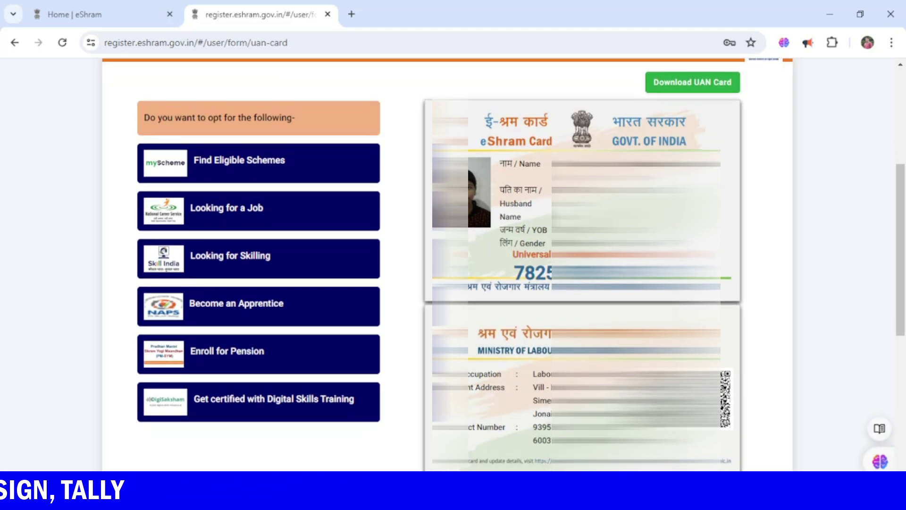